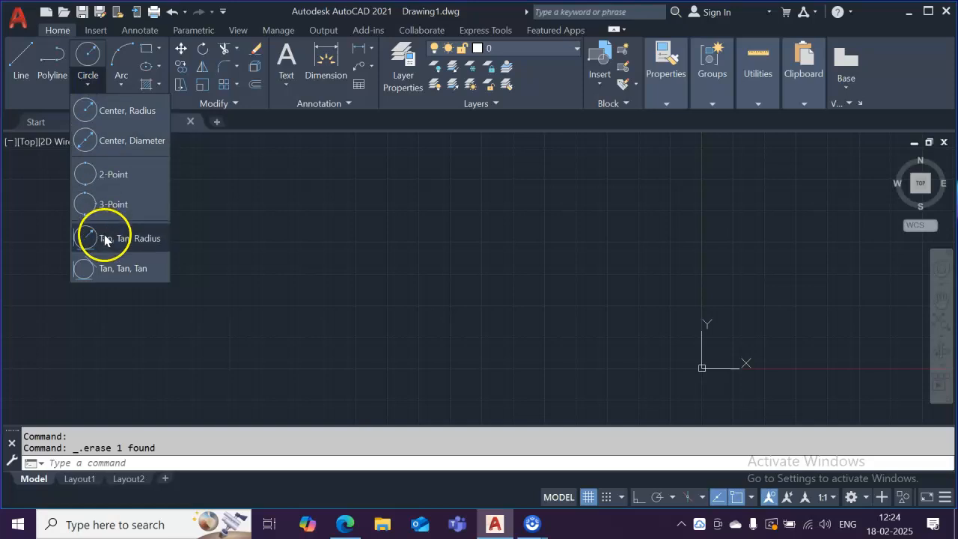
{"action": "left_click", "coordinate": [122, 86]}
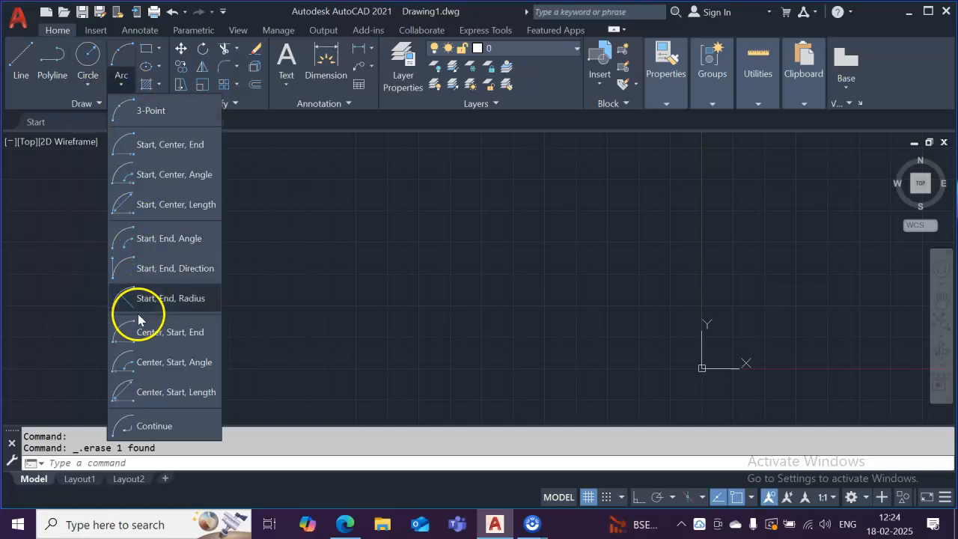
{"action": "left_click", "coordinate": [160, 48]}
{"action": "left_click", "coordinate": [160, 48]}
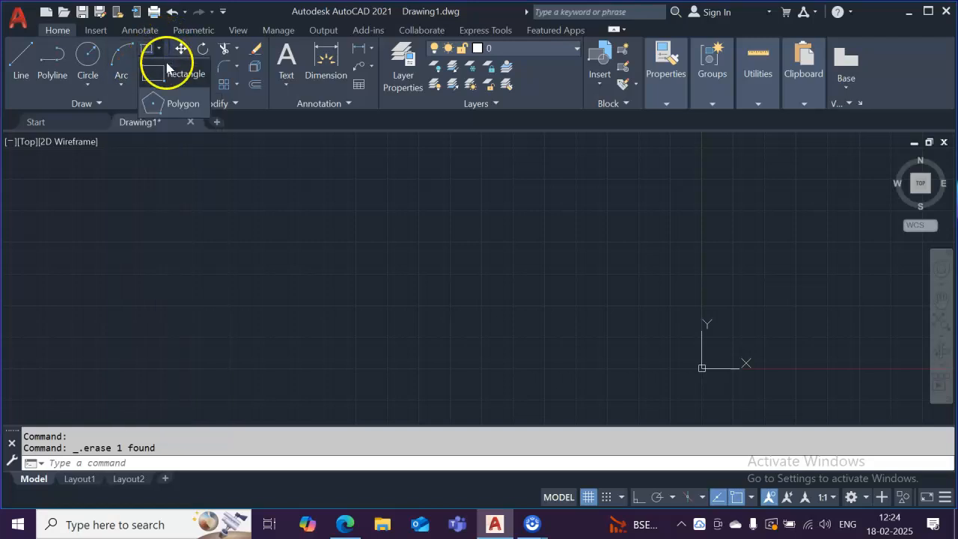
{"action": "left_click", "coordinate": [198, 151]}
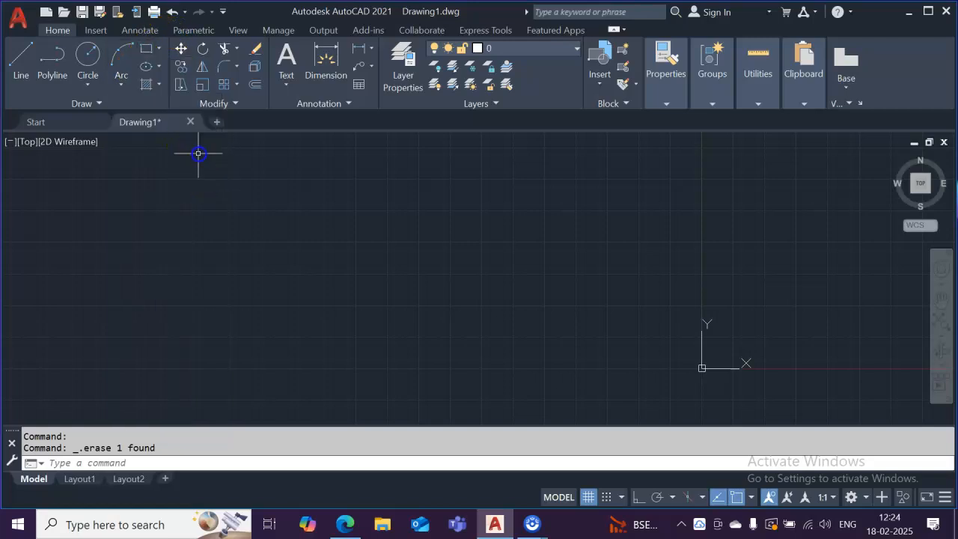
{"action": "left_click", "coordinate": [158, 66]}
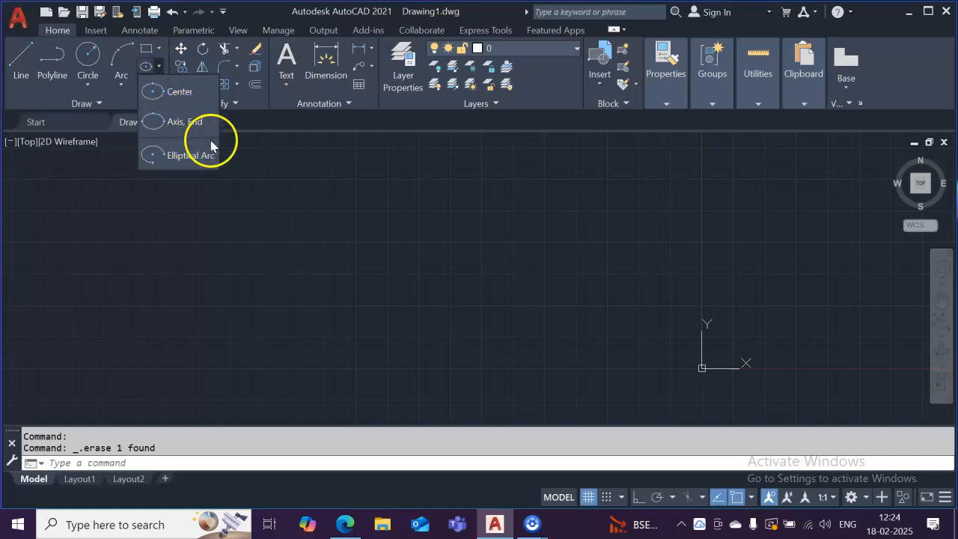
{"action": "left_click", "coordinate": [241, 143]}
{"action": "left_click", "coordinate": [161, 85]}
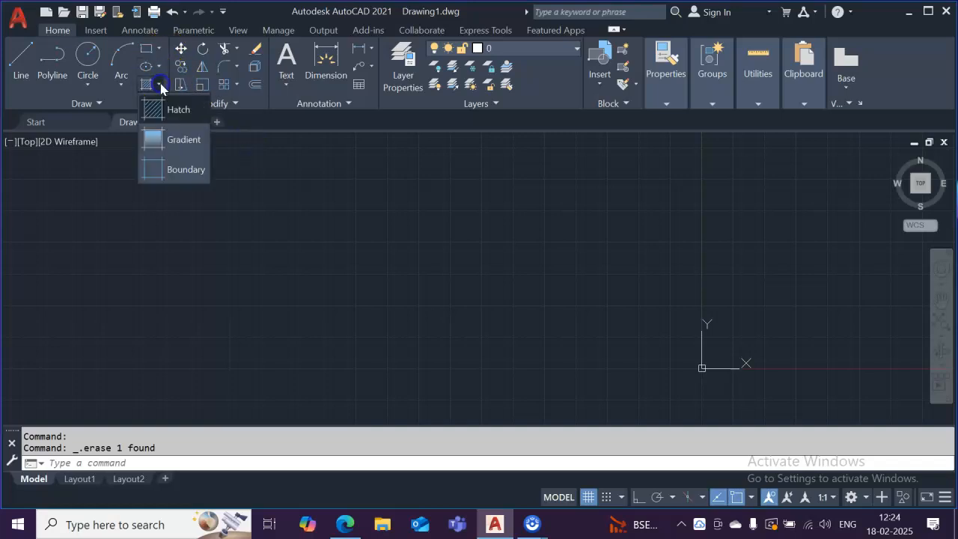
{"action": "left_click", "coordinate": [275, 161]}
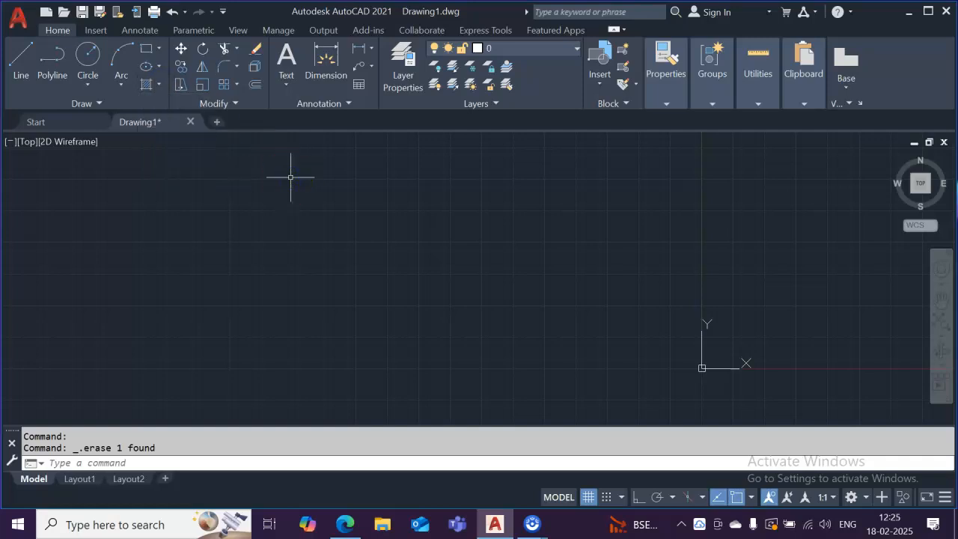
Start a line at 20,20 and, with Ortho on, draw the bottom edge 120 units horizontally to the right.
{"action": "left_click", "coordinate": [107, 464]}
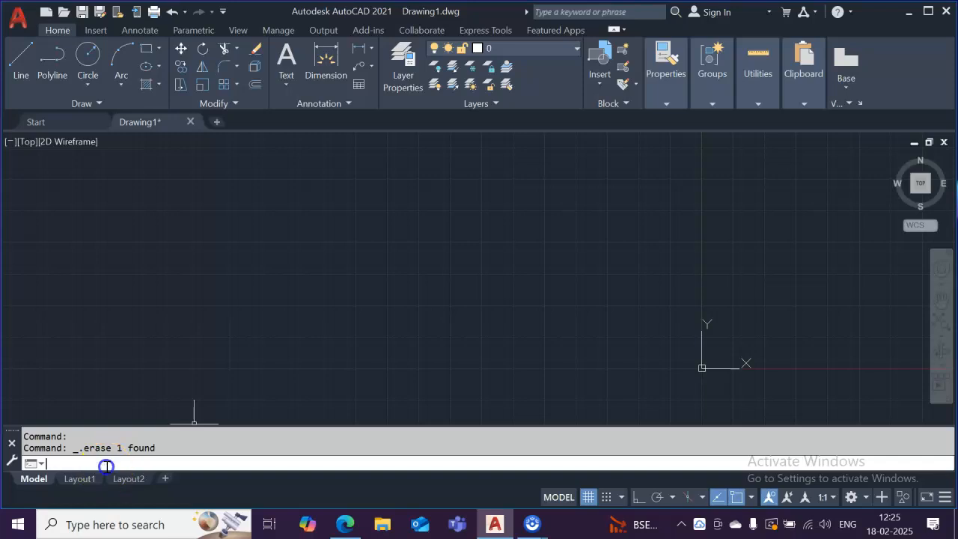
{"action": "type", "text": "LINE"}
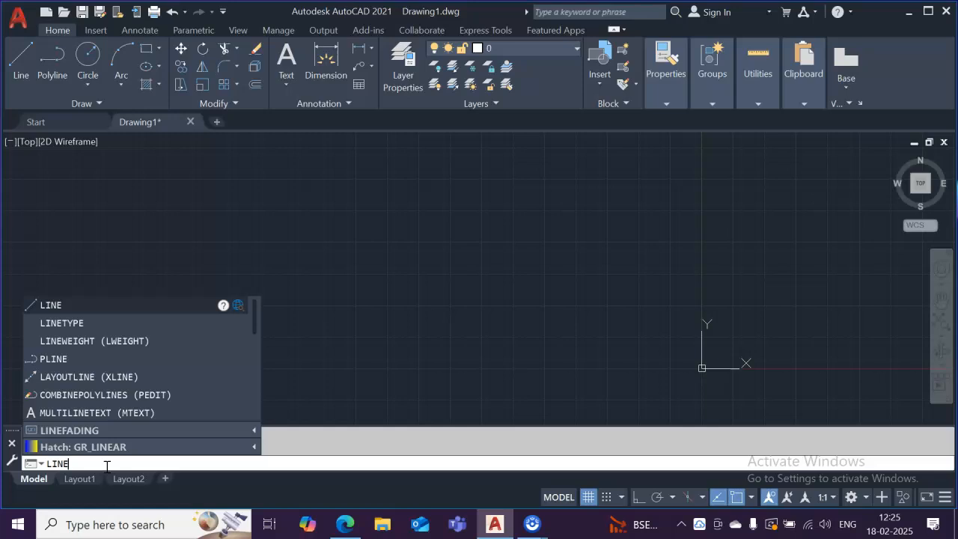
{"action": "key", "text": "Return"}
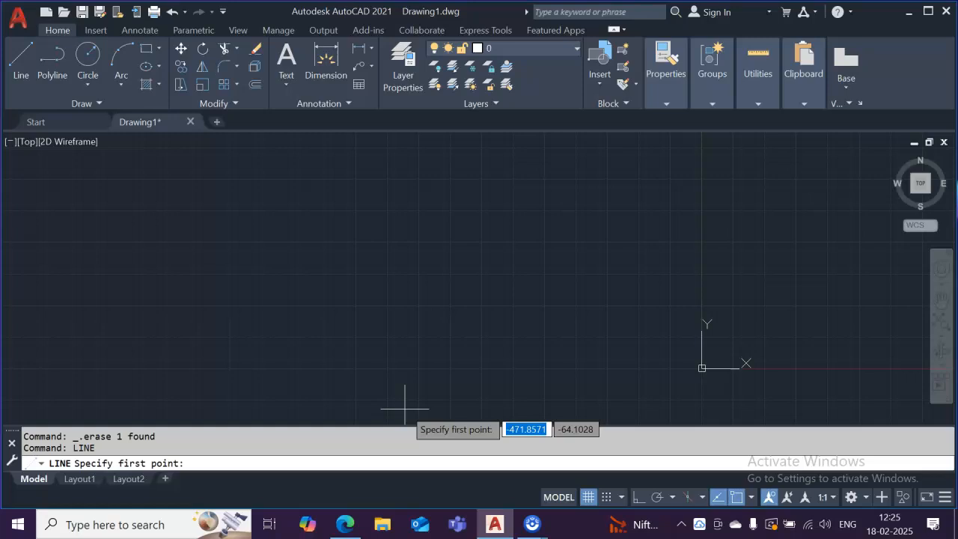
{"action": "left_click", "coordinate": [199, 460]}
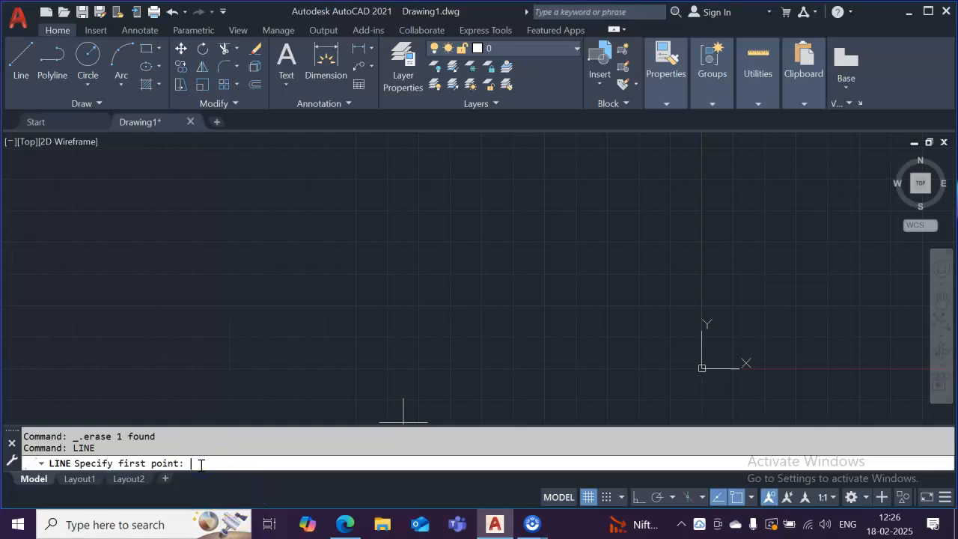
{"action": "type", "text": "20,20"}
{"action": "key", "text": "Return"}
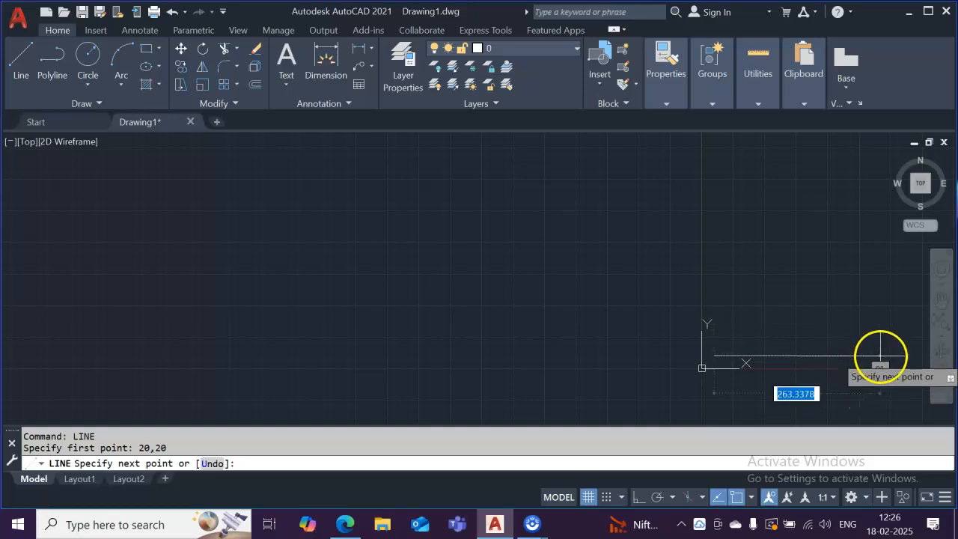
{"action": "left_click", "coordinate": [643, 498]}
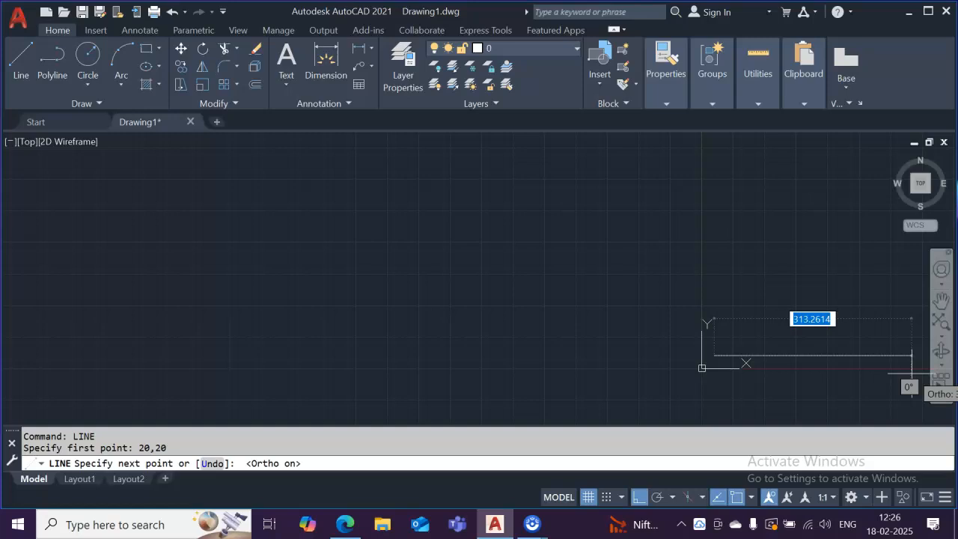
{"action": "type", "text": "120"}
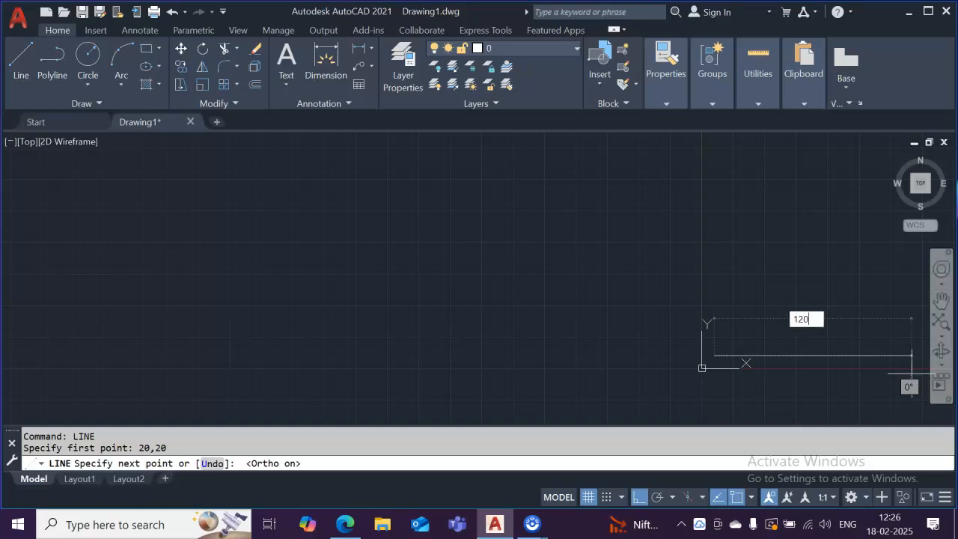
{"action": "key", "text": "Return"}
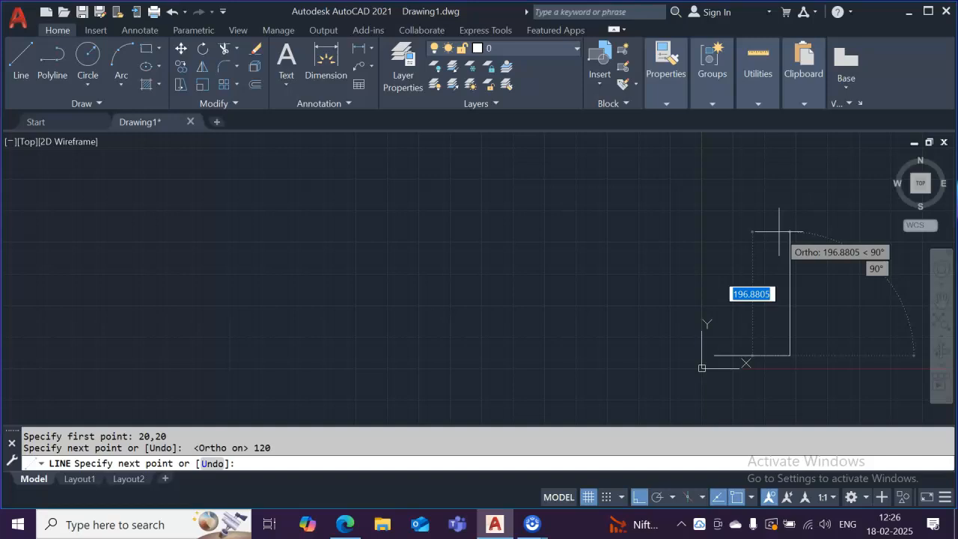
Continue the line 120 units straight up from the bottom edge's end to form the right side.
{"action": "type", "text": "12"}
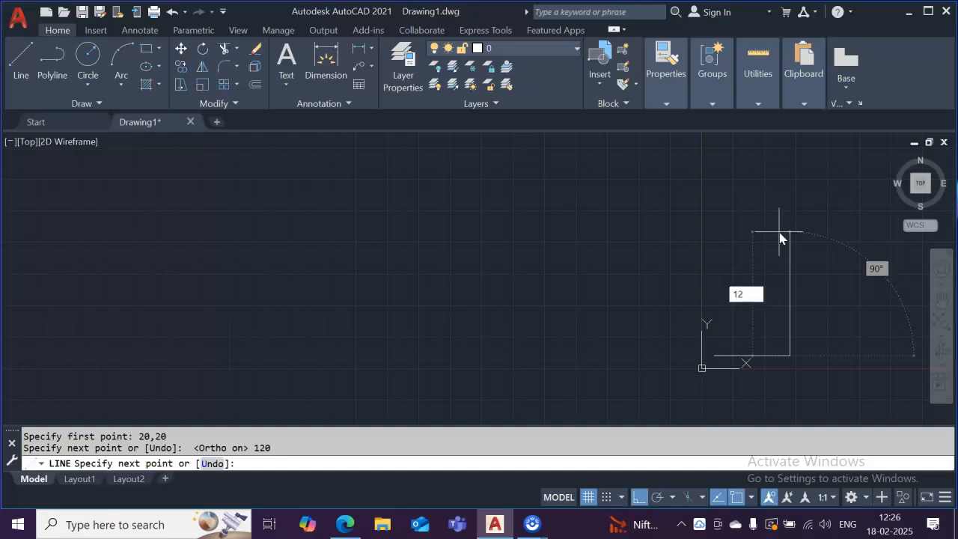
{"action": "type", "text": "0"}
{"action": "key", "text": "Return"}
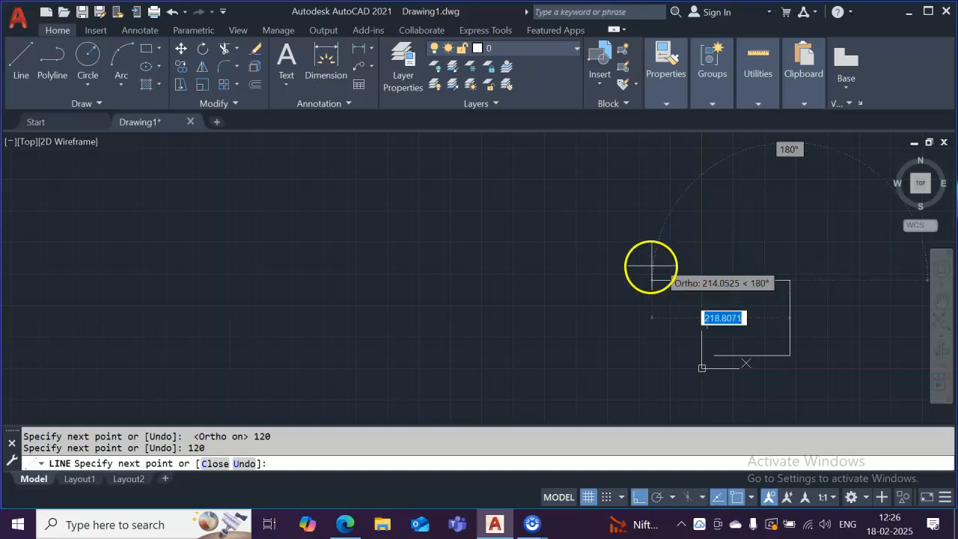
Continue leftward from the right side's upper end with segments of 20 and 80 units and end the line.
{"action": "type", "text": "2"}
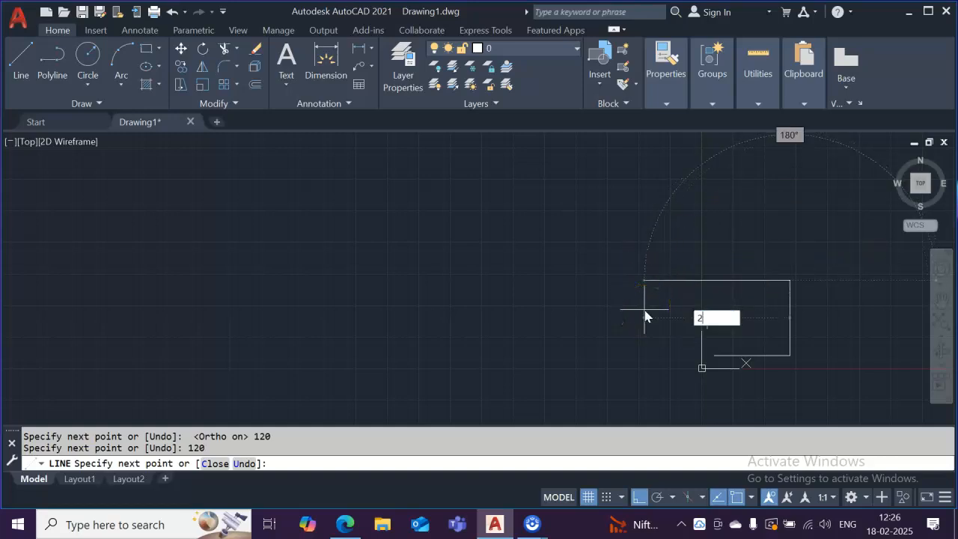
{"action": "type", "text": "0"}
{"action": "key", "text": "Return"}
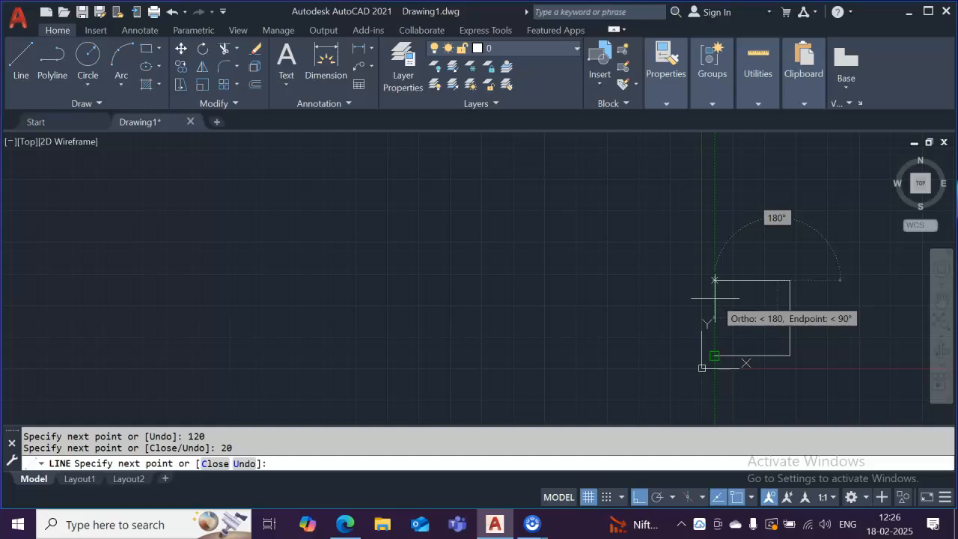
{"action": "type", "text": "80"}
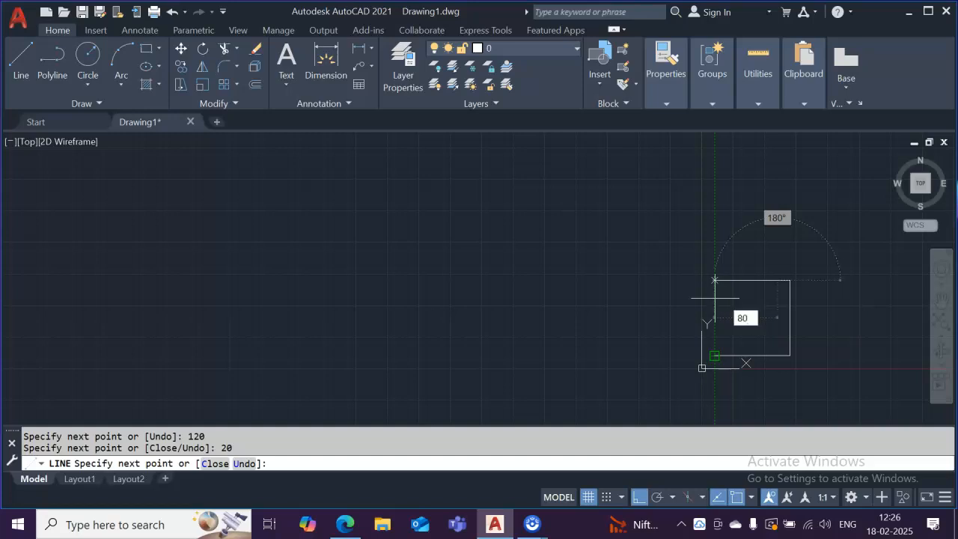
{"action": "key", "text": "Return"}
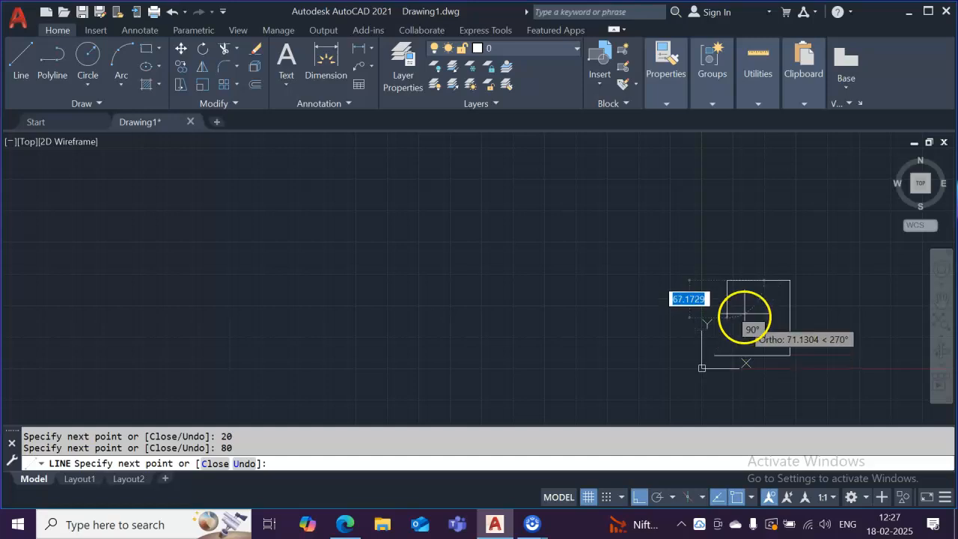
{"action": "key", "text": "Escape"}
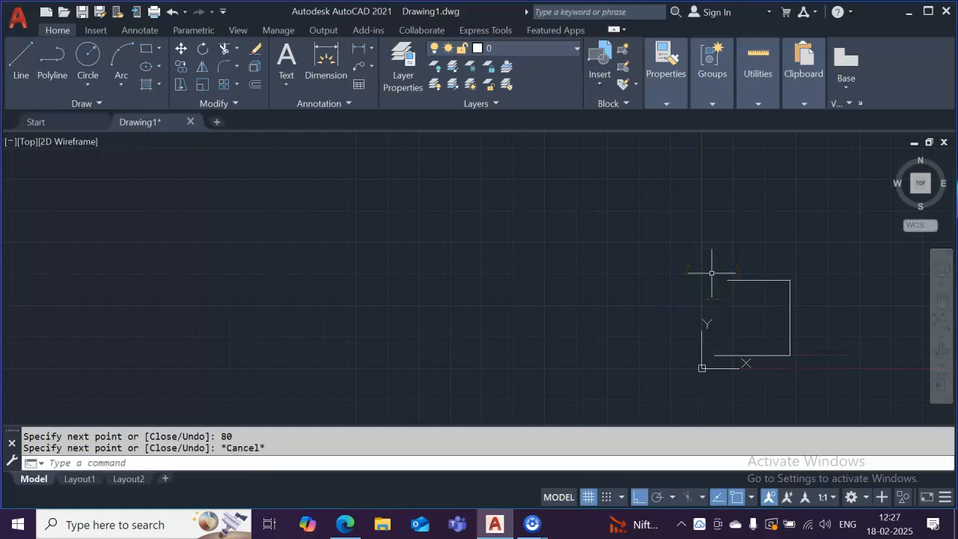
Erase the 80-unit and 20-unit segments along the top edge.
{"action": "left_click", "coordinate": [745, 280]}
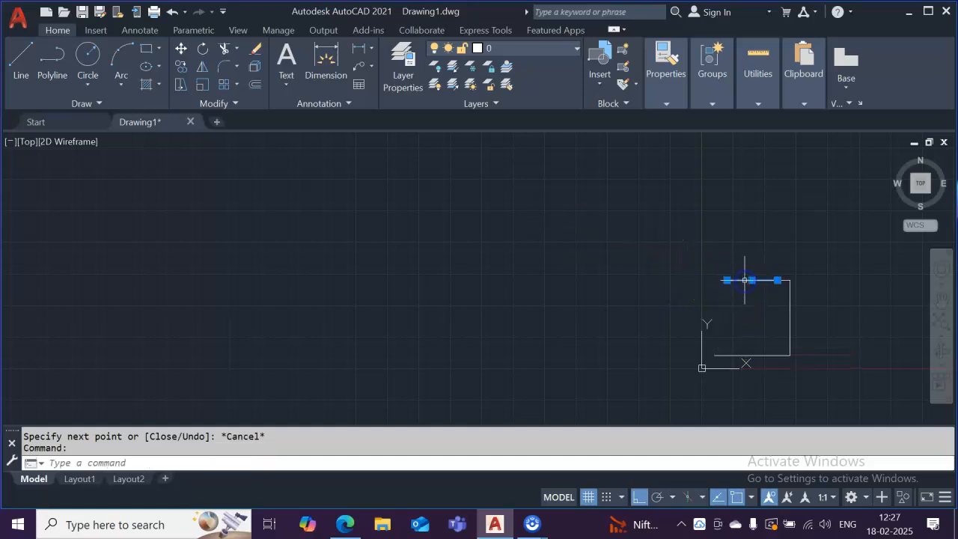
{"action": "key", "text": "Delete"}
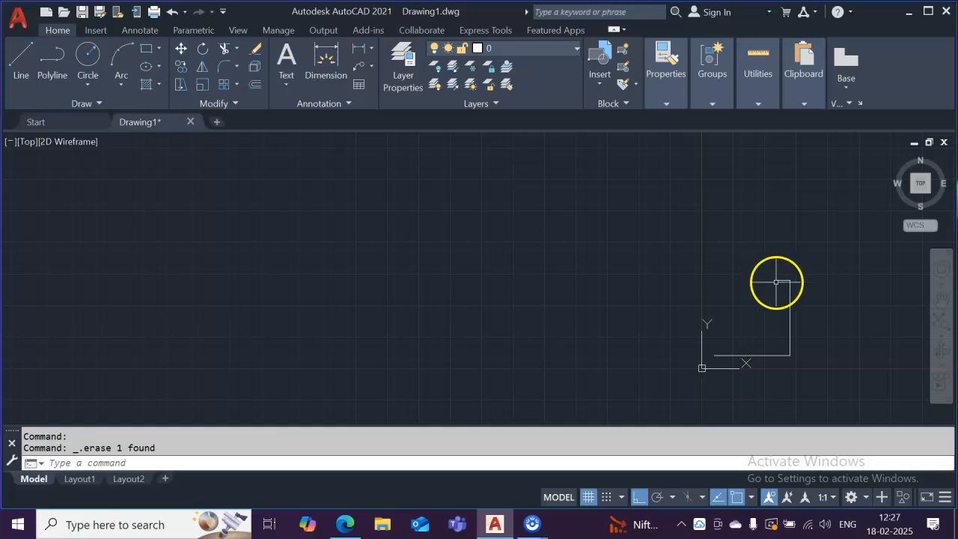
{"action": "left_click", "coordinate": [783, 281]}
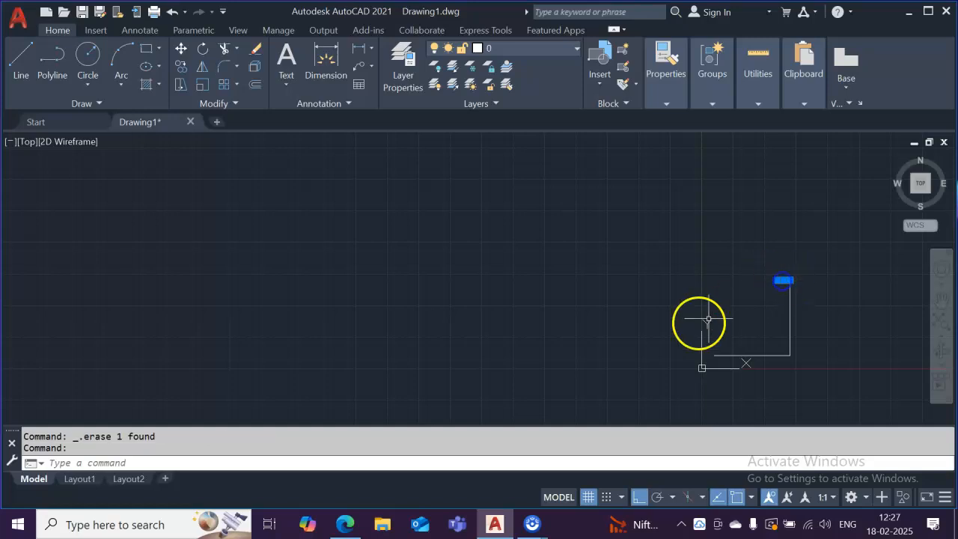
{"action": "key", "text": "Delete"}
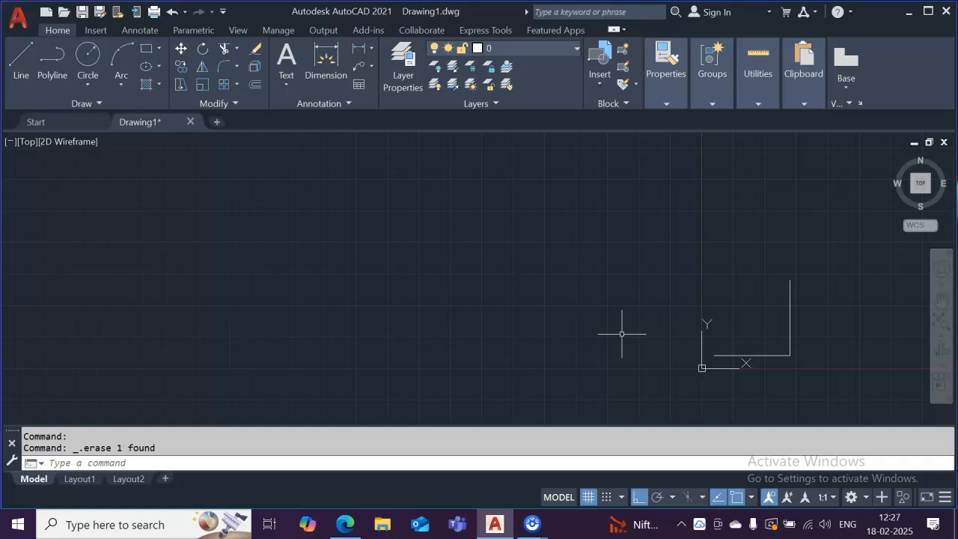
Draw the top edge 120 units left from the right side's upper endpoint, and close the square down to the bottom edge's left endpoint.
{"action": "left_click", "coordinate": [122, 460]}
{"action": "type", "text": "line"}
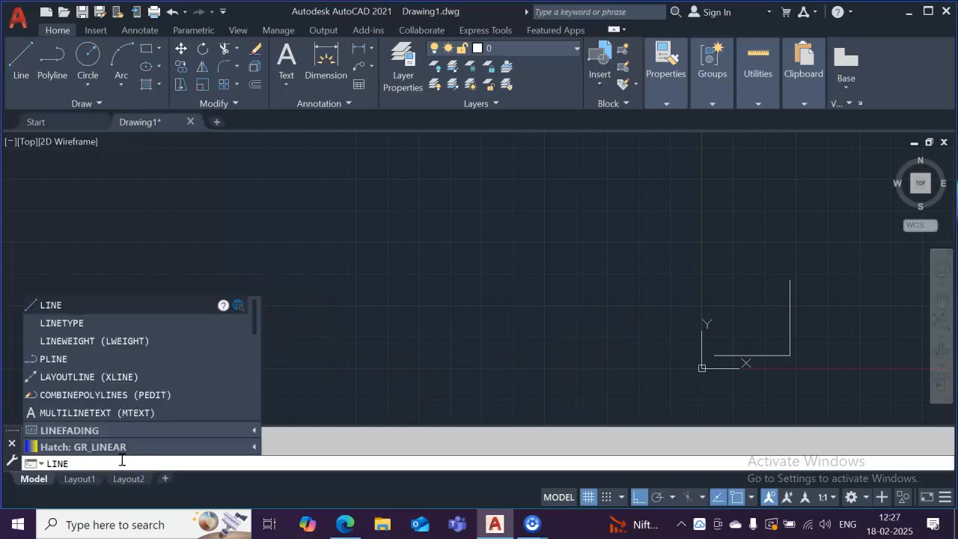
{"action": "key", "text": "Return"}
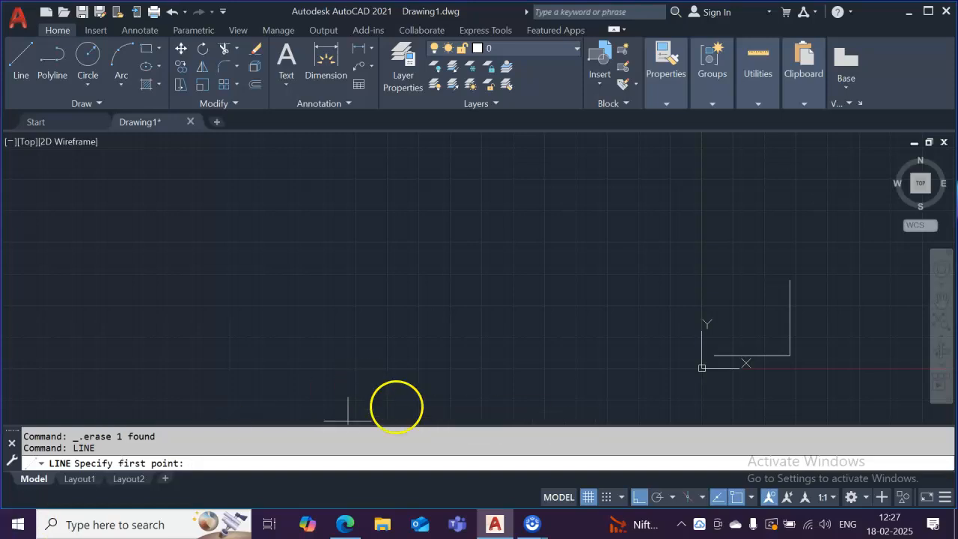
{"action": "left_click", "coordinate": [790, 280]}
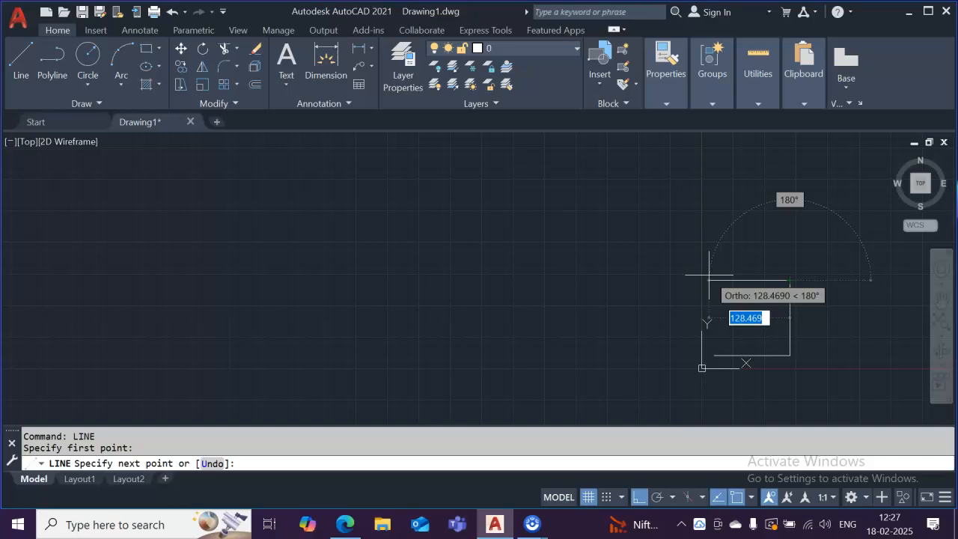
{"action": "type", "text": "120"}
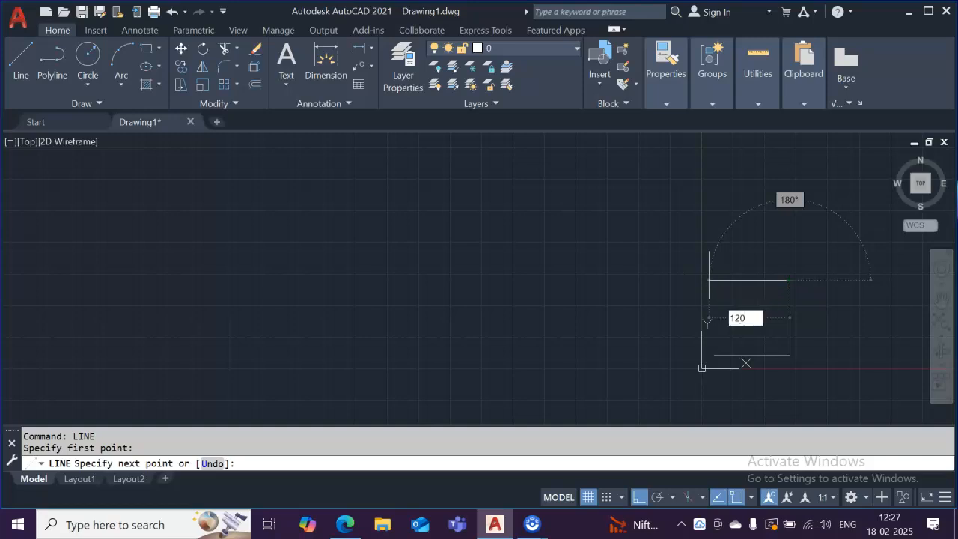
{"action": "key", "text": "Return"}
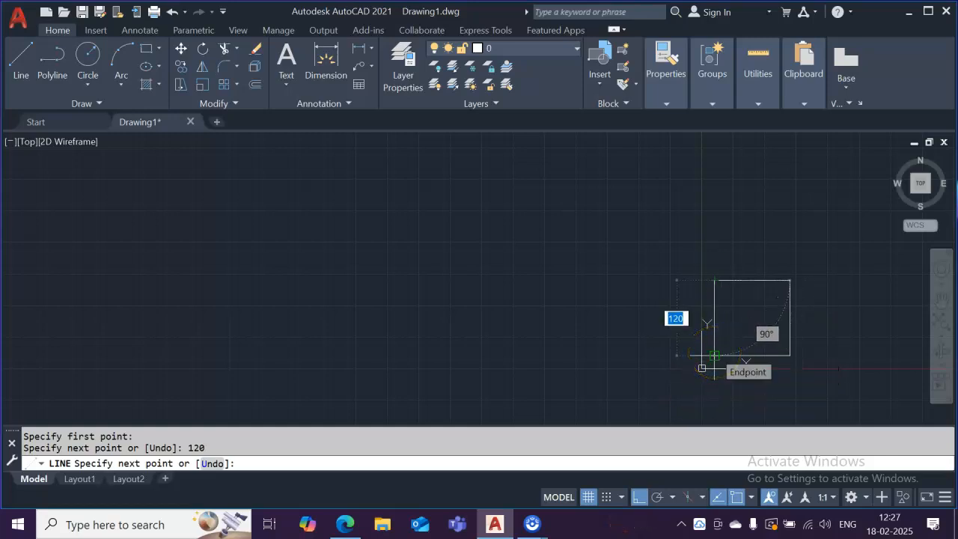
{"action": "left_click", "coordinate": [703, 368]}
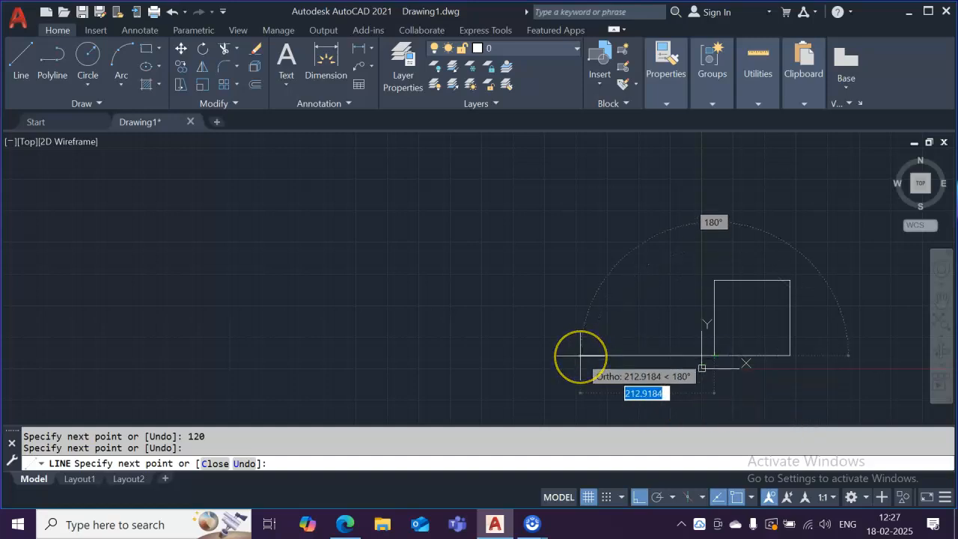
{"action": "key", "text": "Escape"}
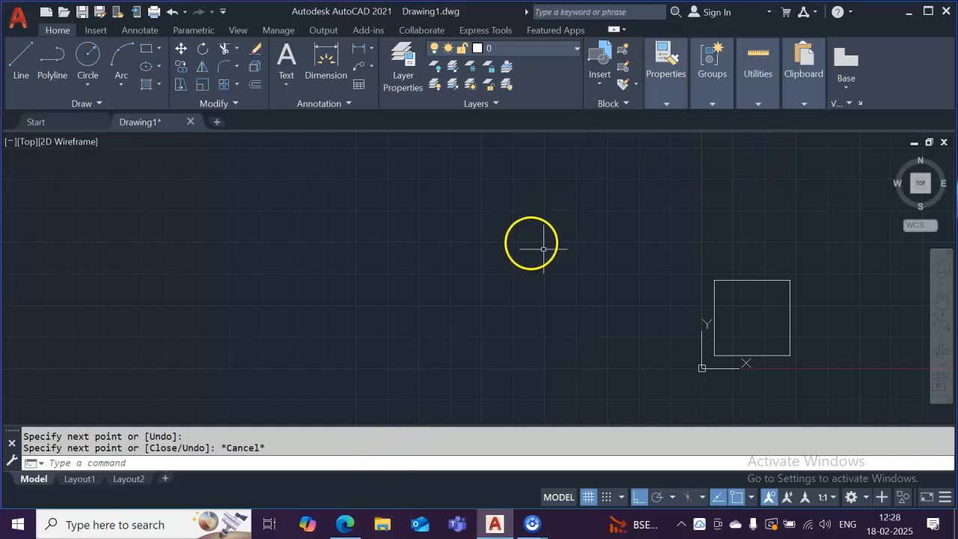
Dimension the square's top edge, placing the dimension line a short distance above it.
{"action": "left_click", "coordinate": [326, 64]}
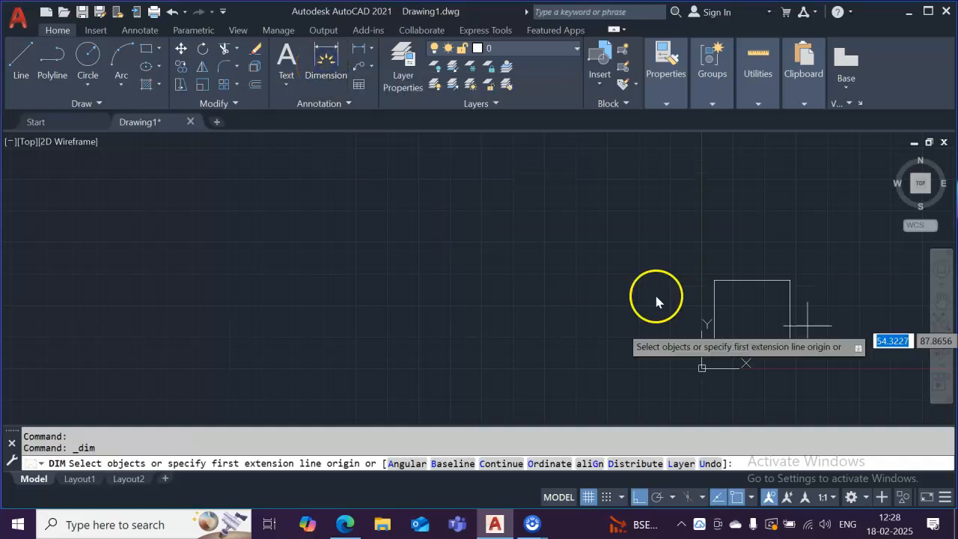
{"action": "left_click", "coordinate": [744, 279]}
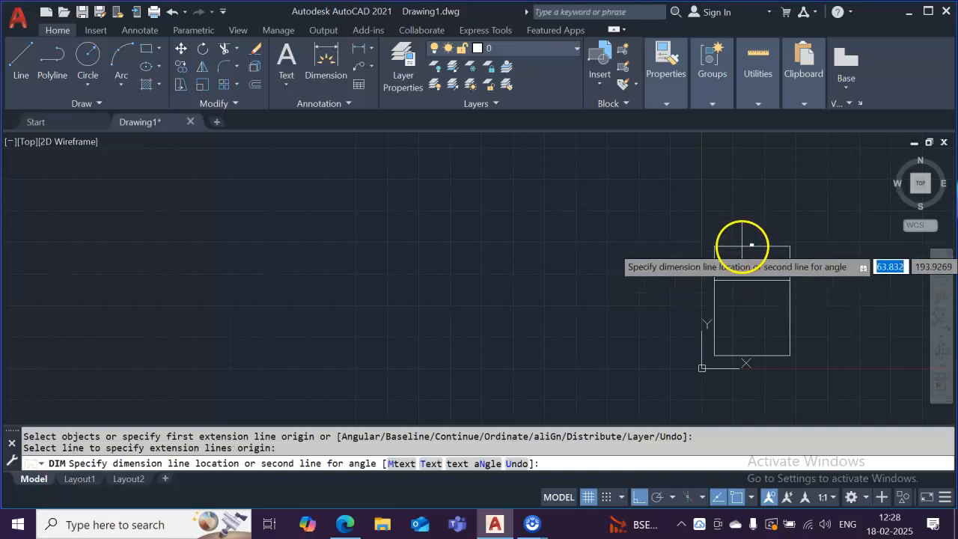
{"action": "left_click", "coordinate": [743, 245]}
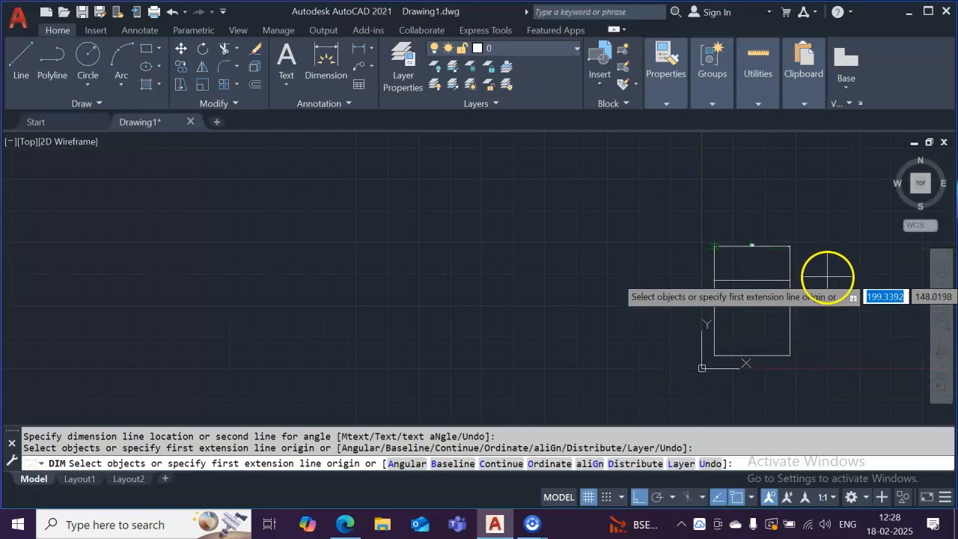
Dimension the square's left side, placing the dimension line a short distance outside it, and end the dimension command.
{"action": "mouse_move", "coordinate": [813, 273]}
{"action": "middle_mouse_down"}
{"action": "mouse_move", "coordinate": [677, 344]}
{"action": "mouse_move", "coordinate": [619, 272]}
{"action": "mouse_move", "coordinate": [431, 299]}
{"action": "middle_mouse_up"}
{"action": "scroll", "coordinate": [436, 299], "scroll_direction": "up", "scroll_amount": 5}
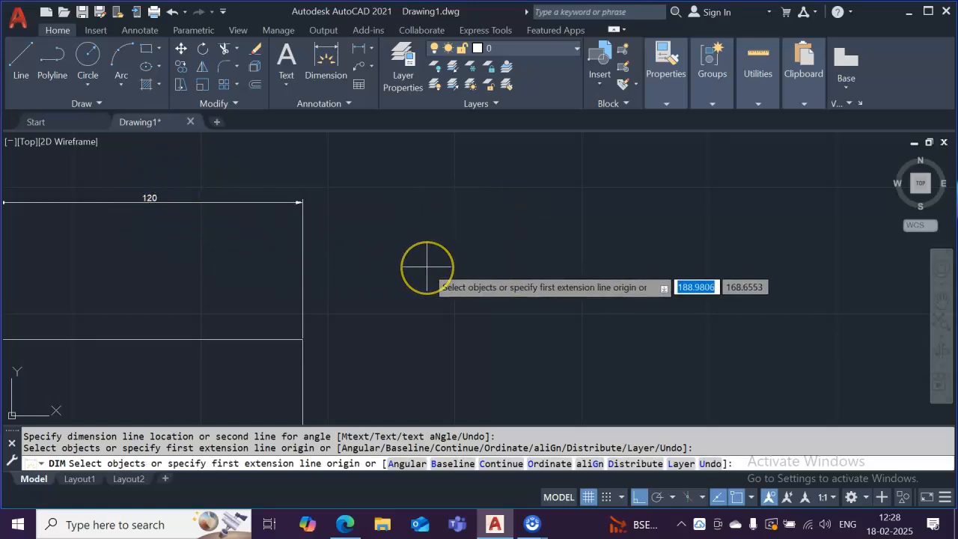
{"action": "scroll", "coordinate": [426, 266], "scroll_direction": "down", "scroll_amount": 3}
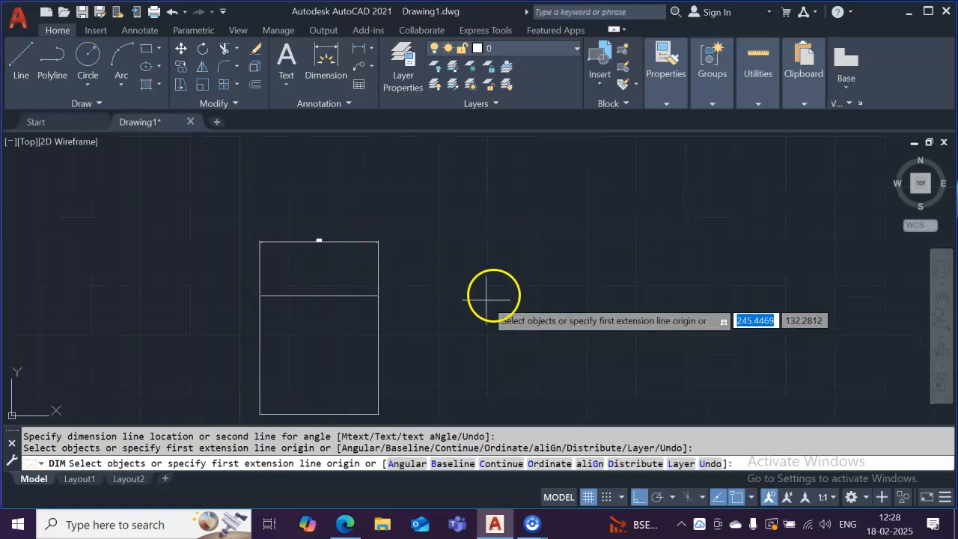
{"action": "left_click", "coordinate": [330, 60]}
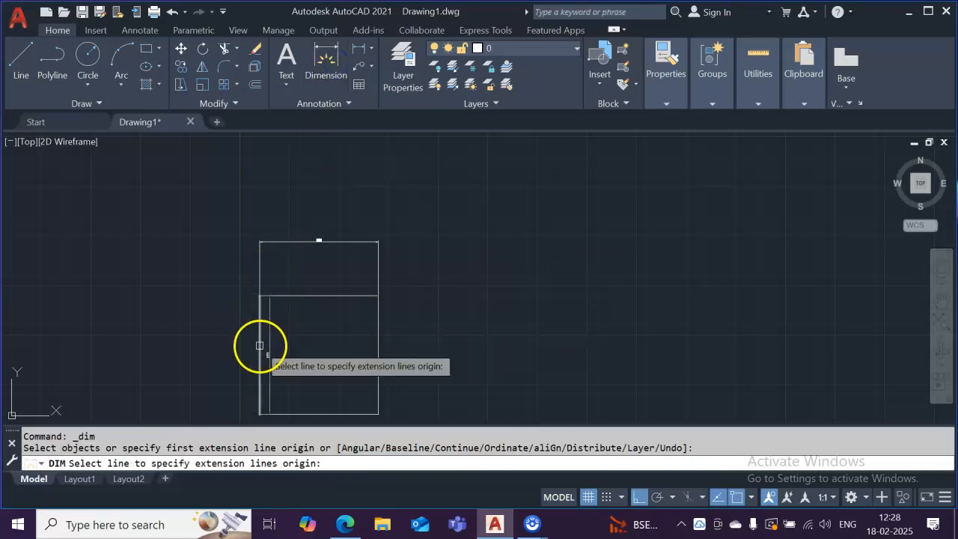
{"action": "left_click", "coordinate": [259, 344]}
{"action": "left_click", "coordinate": [199, 318]}
{"action": "key", "text": "Return"}
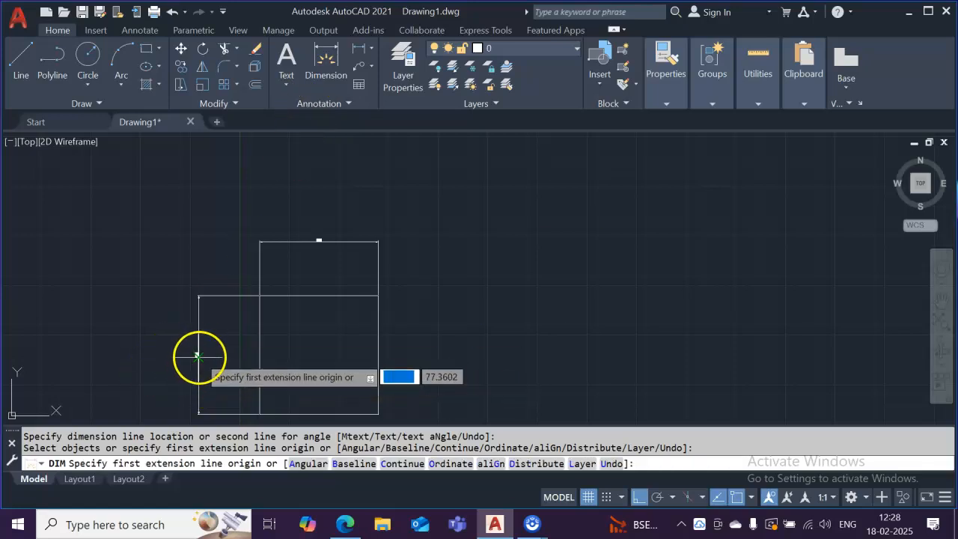
{"action": "scroll", "coordinate": [194, 349], "scroll_direction": "up", "scroll_amount": 4}
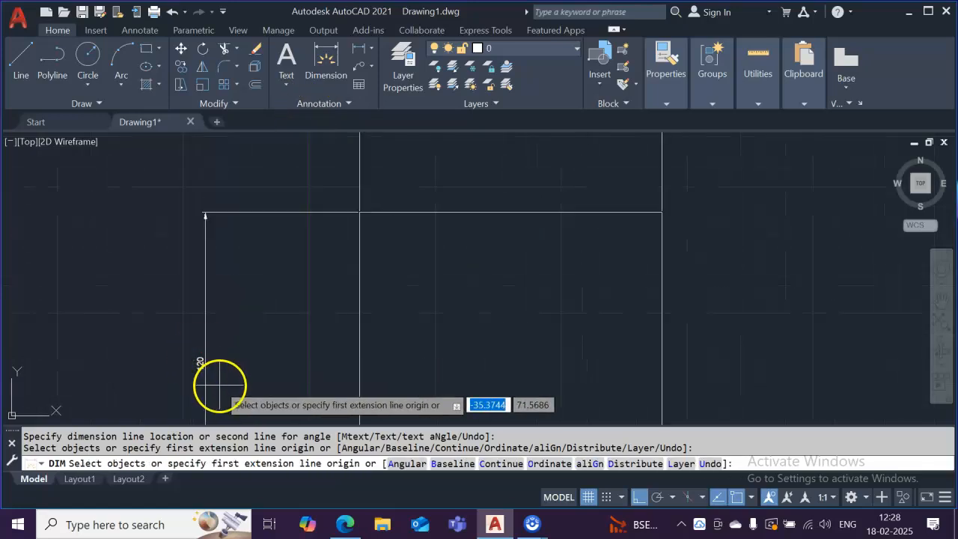
{"action": "scroll", "coordinate": [221, 370], "scroll_direction": "down", "scroll_amount": 4}
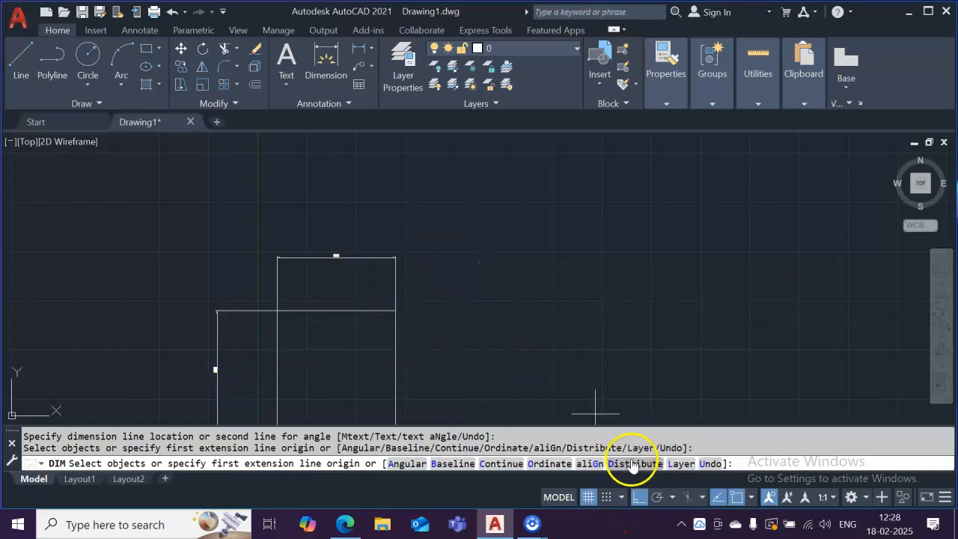
{"action": "key", "text": "Return"}
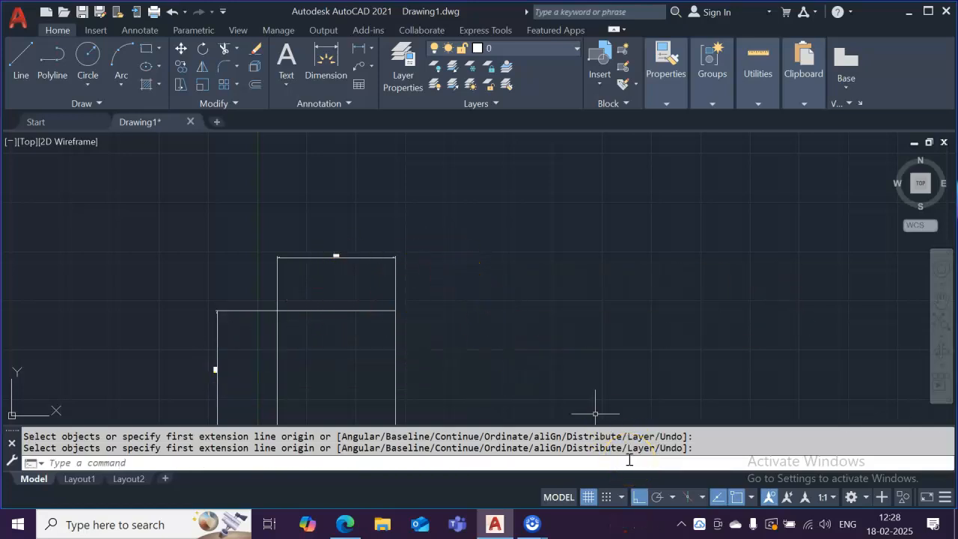
Start a polyline at 150,20 and draw its first segment 100 units to the right.
{"action": "scroll", "coordinate": [159, 137], "scroll_direction": "down", "scroll_amount": 2}
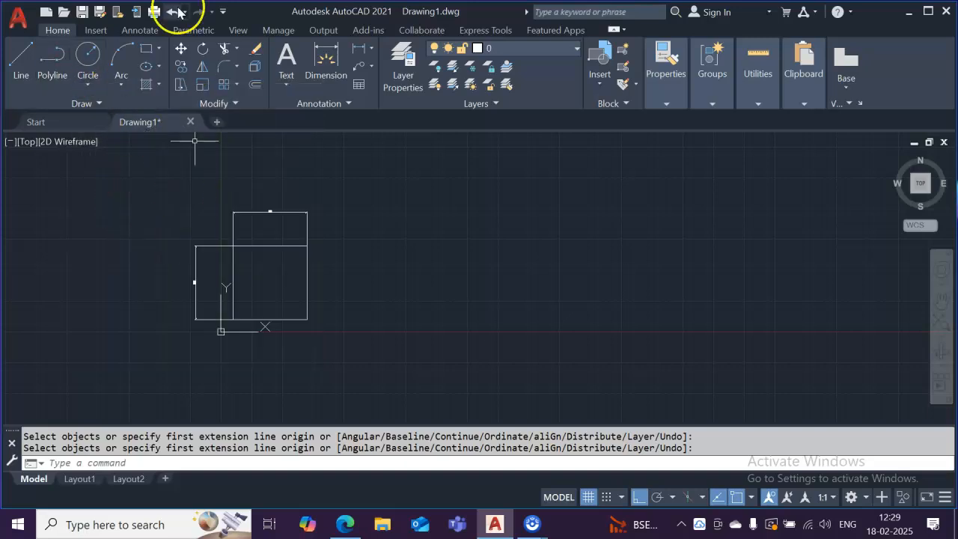
{"action": "left_click", "coordinate": [65, 75]}
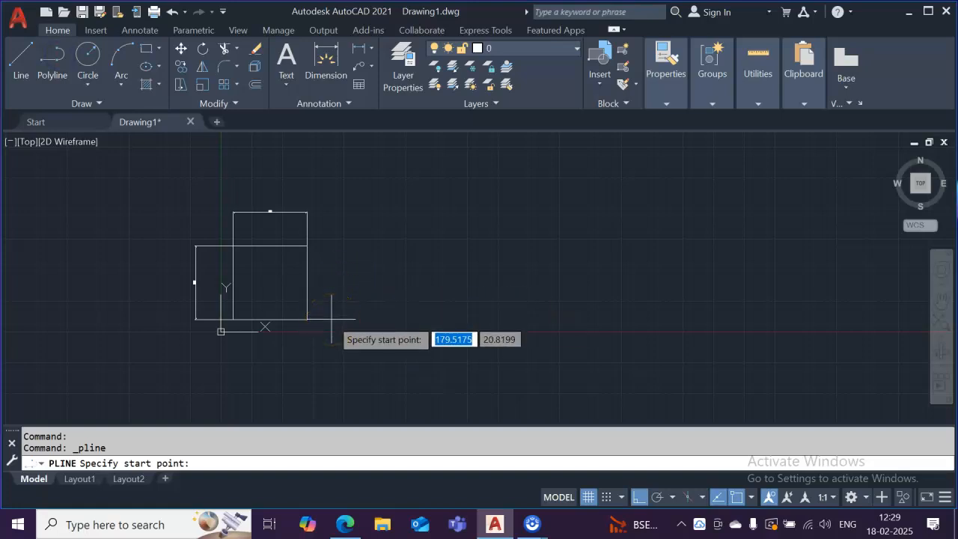
{"action": "type", "text": "15"}
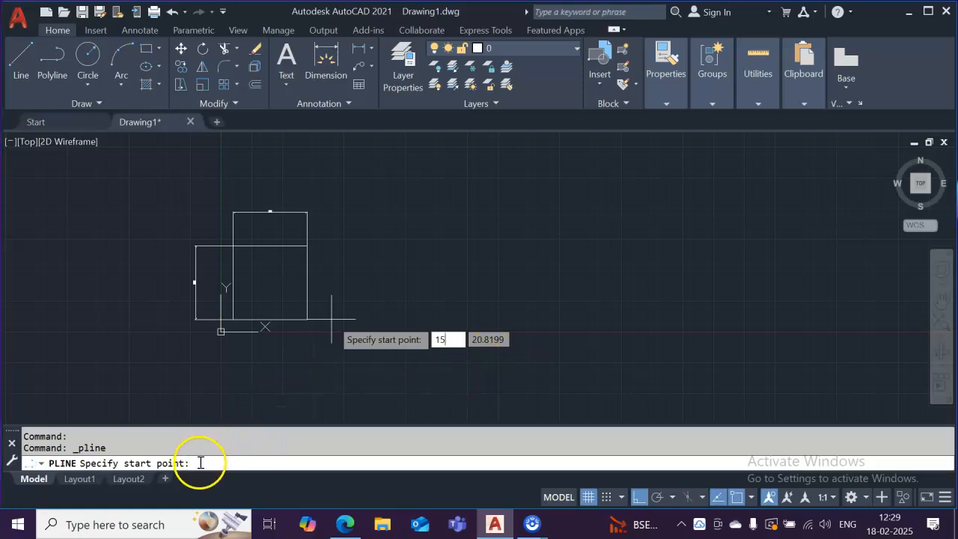
{"action": "left_click", "coordinate": [520, 452]}
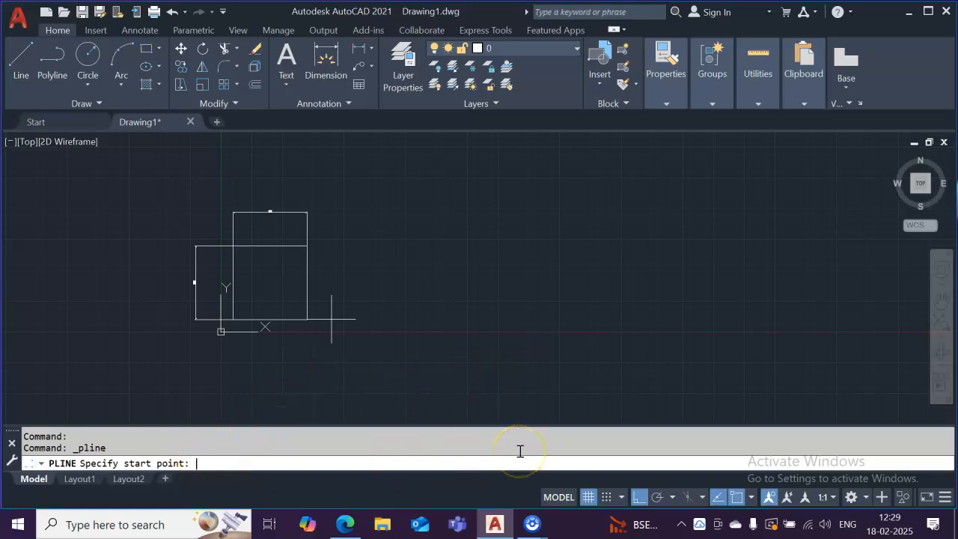
{"action": "left_click", "coordinate": [200, 464]}
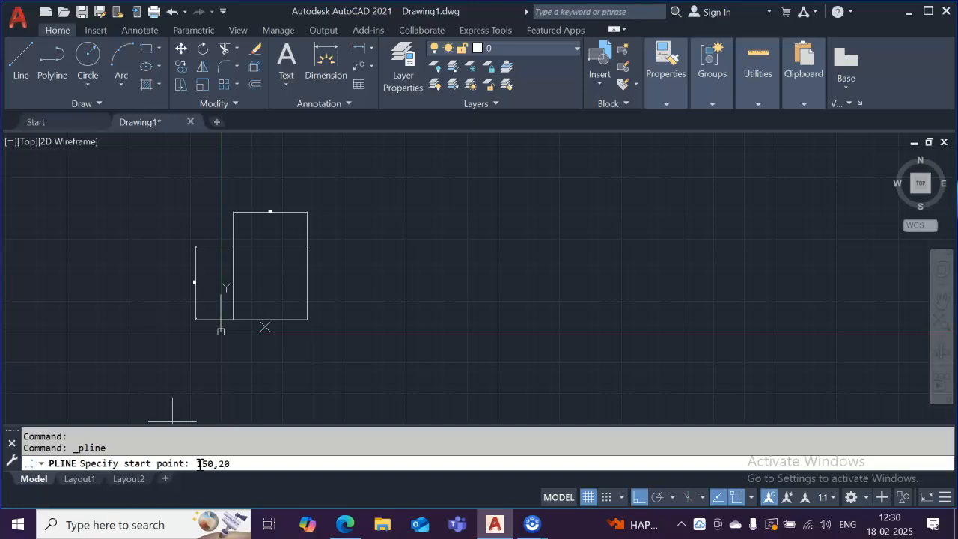
{"action": "key", "text": "Return"}
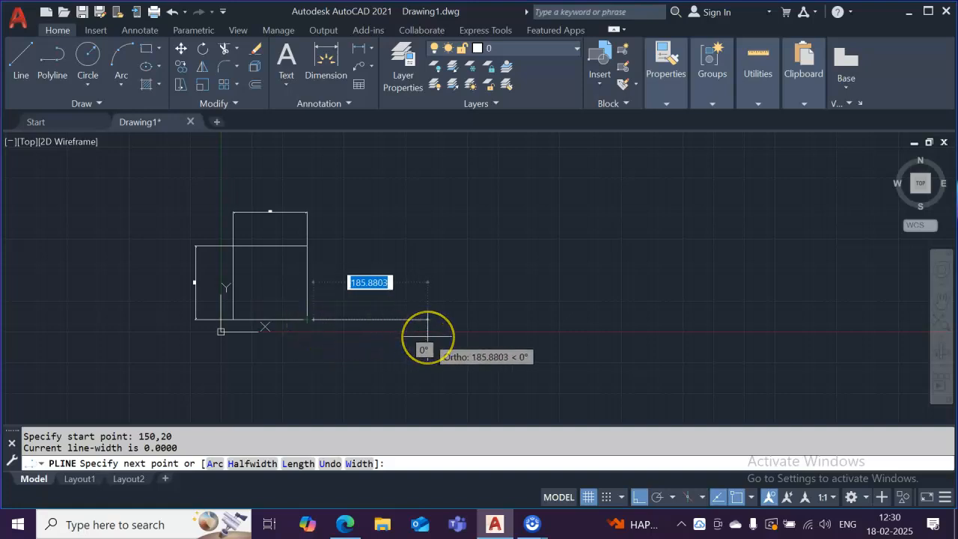
{"action": "type", "text": "100"}
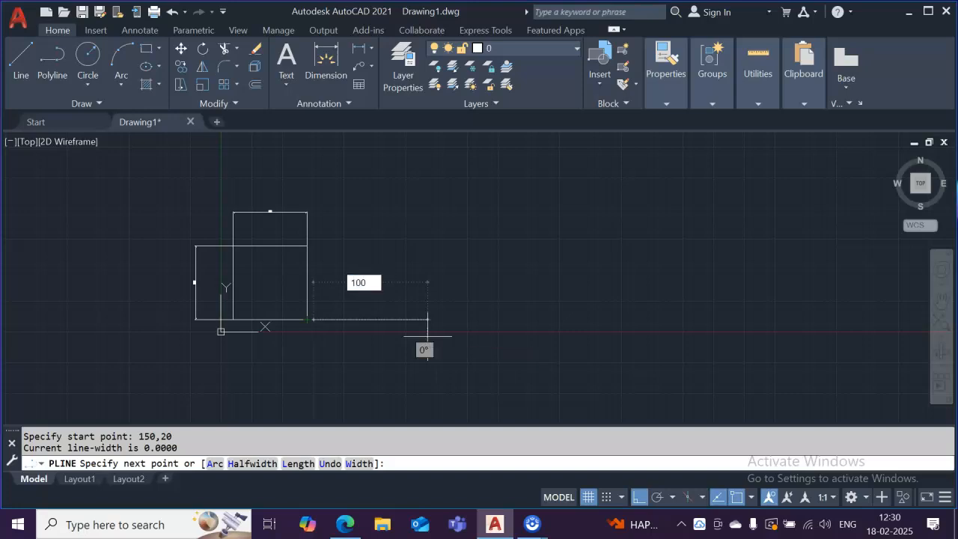
{"action": "key", "text": "Return"}
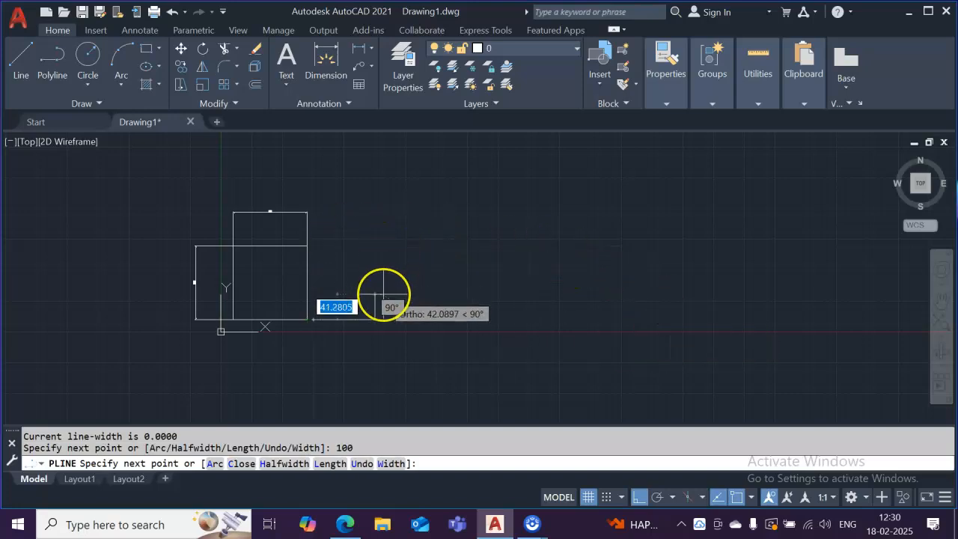
Continue the polyline 50 units up, 50 units right and 50 units up to form the step in the outline.
{"action": "type", "text": "5"}
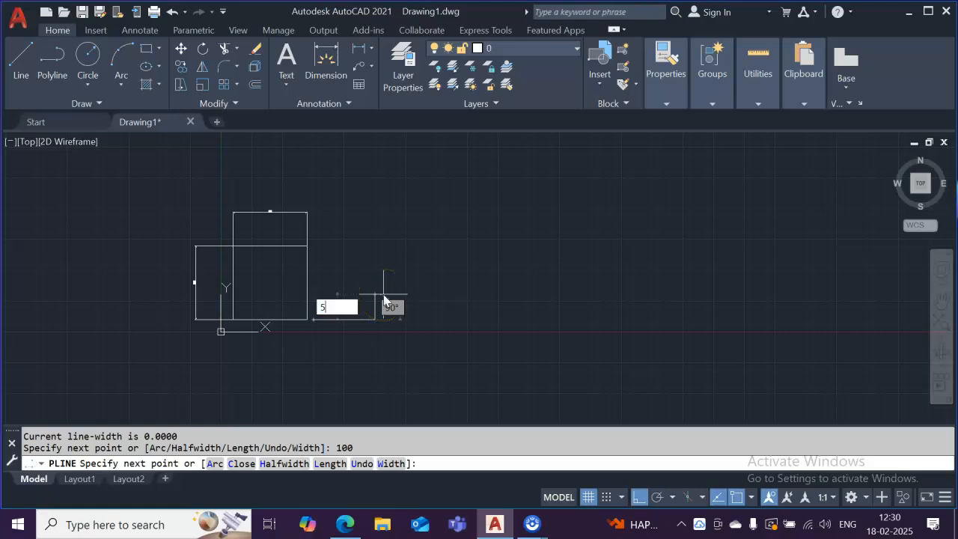
{"action": "type", "text": "0"}
{"action": "key", "text": "Return"}
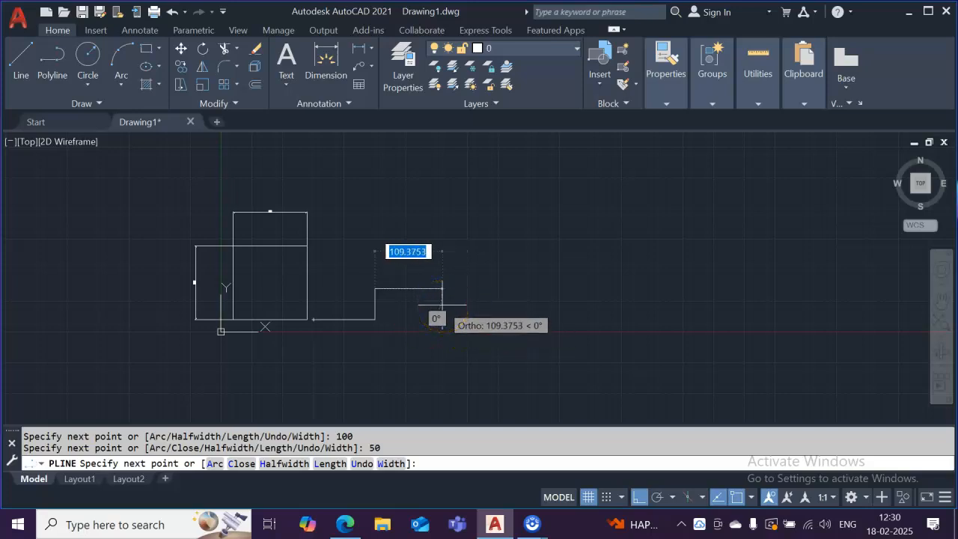
{"action": "type", "text": "5"}
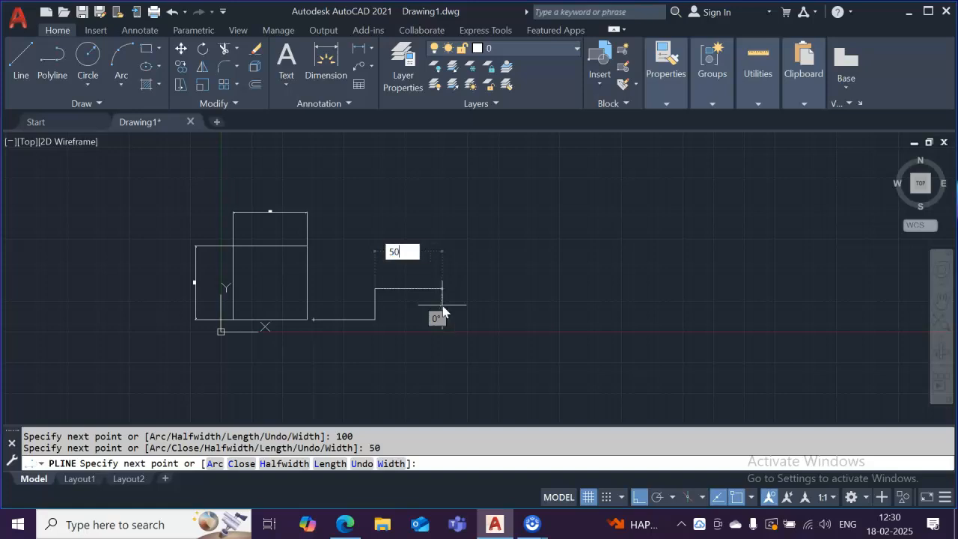
{"action": "type", "text": "0"}
{"action": "key", "text": "Return"}
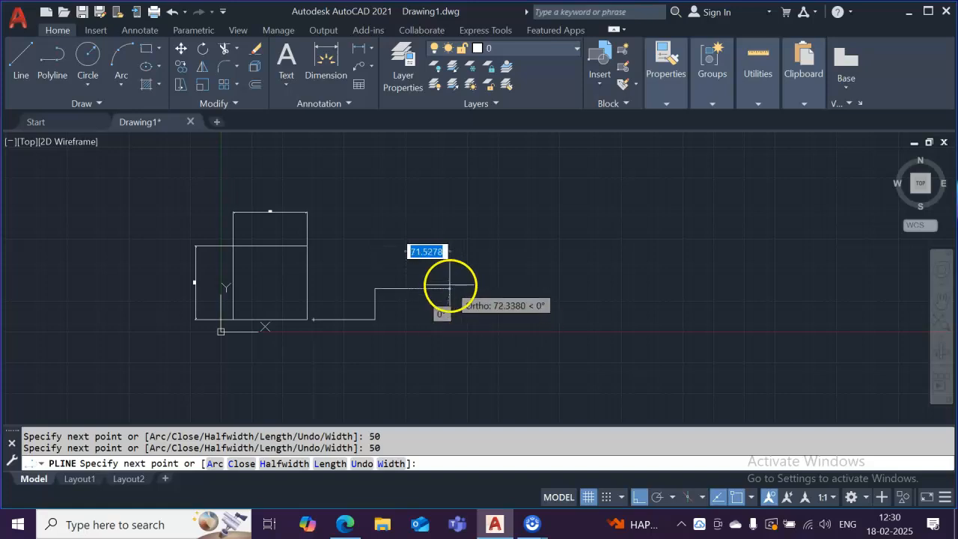
{"action": "type", "text": "50"}
{"action": "key", "text": "Return"}
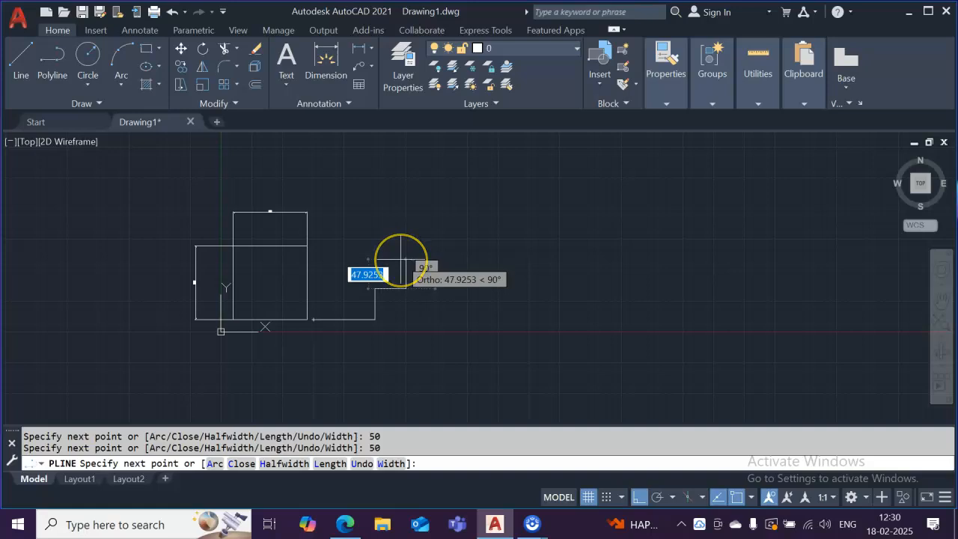
{"action": "type", "text": "50"}
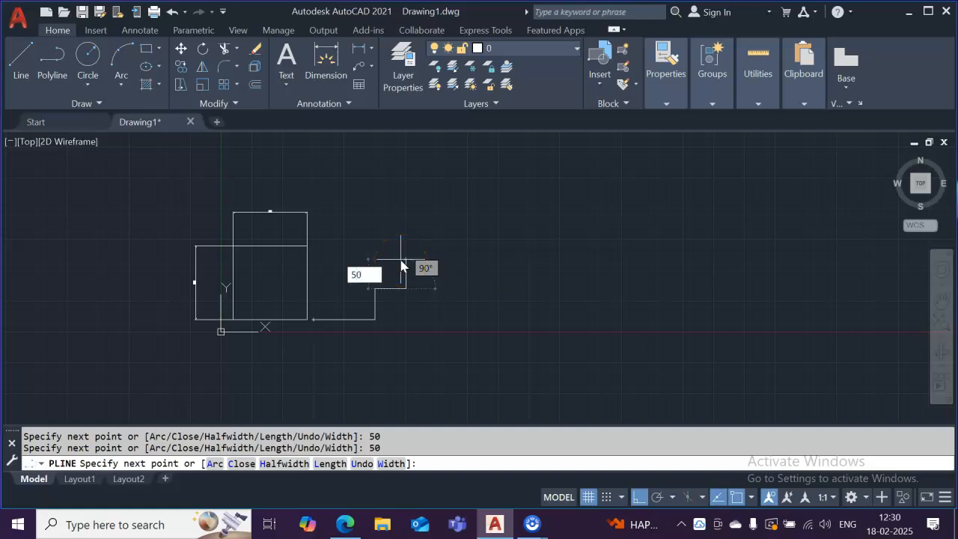
{"action": "key", "text": "Return"}
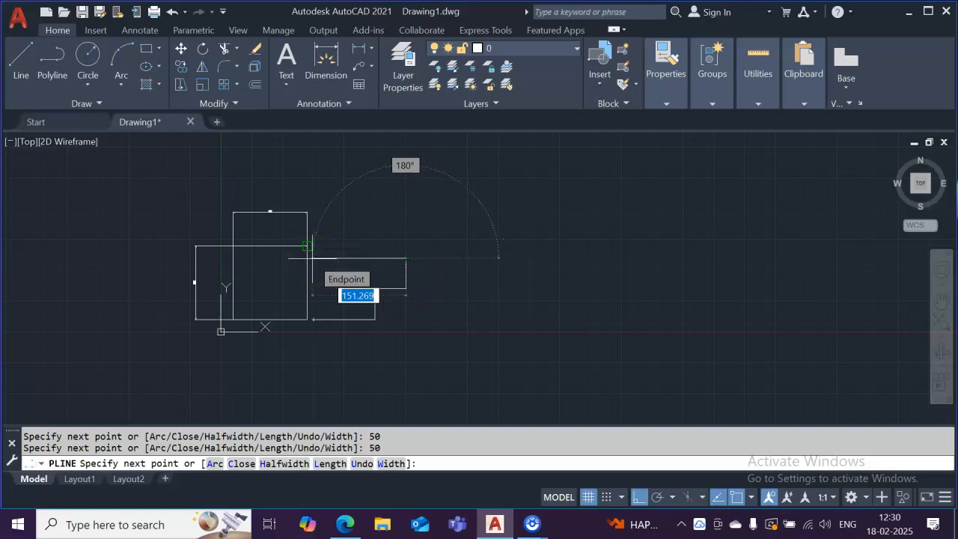
Draw the polyline's top edge 150 units to the left, close the outline down to its start point and end the polyline.
{"action": "type", "text": "1"}
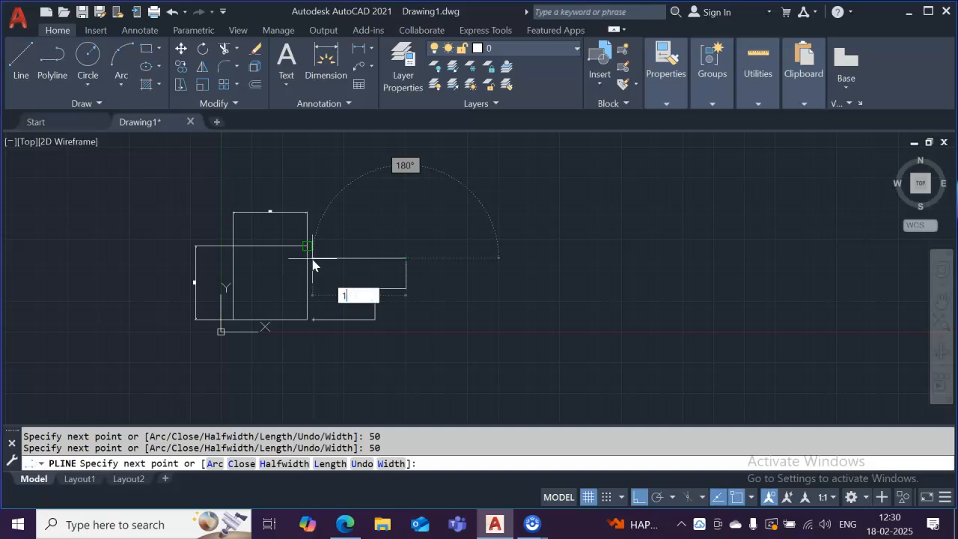
{"action": "type", "text": "5"}
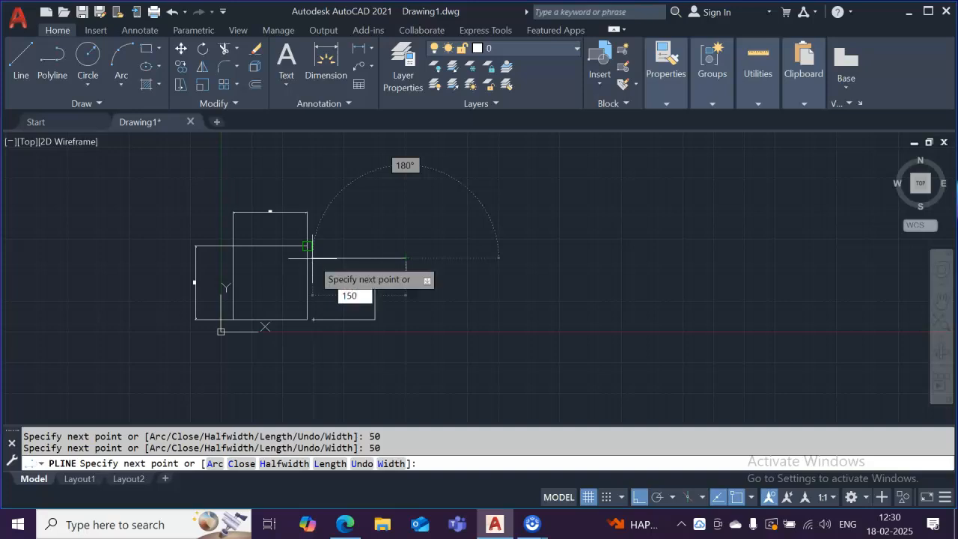
{"action": "type", "text": "0"}
{"action": "key", "text": "Return"}
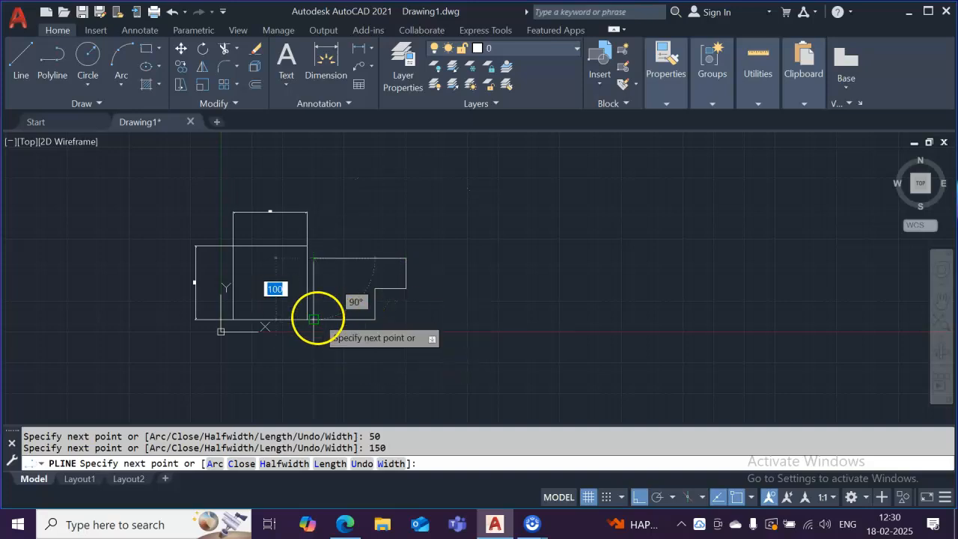
{"action": "left_click", "coordinate": [313, 320]}
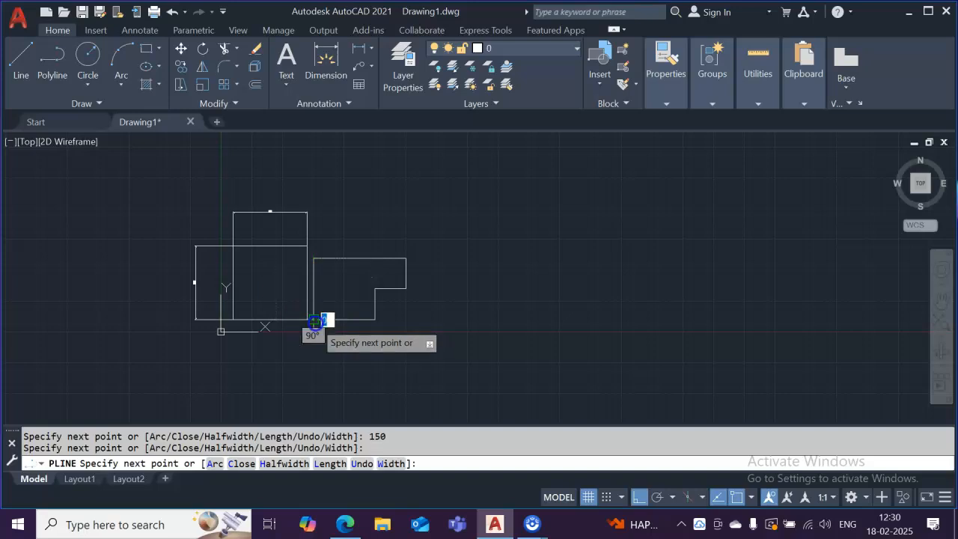
{"action": "key", "text": "Escape"}
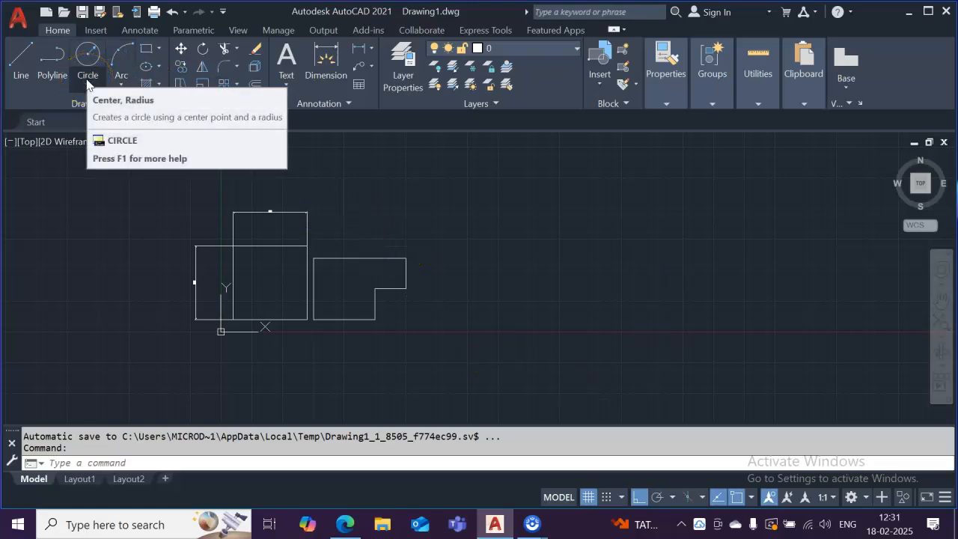
Draw a circle centred at 80,80 with a radius of 100.
{"action": "left_click", "coordinate": [124, 463]}
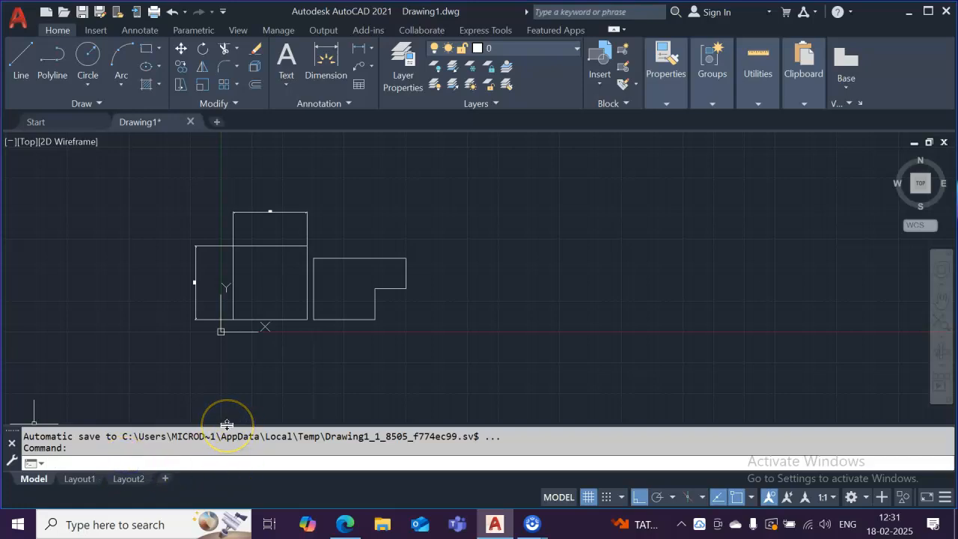
{"action": "type", "text": "ci"}
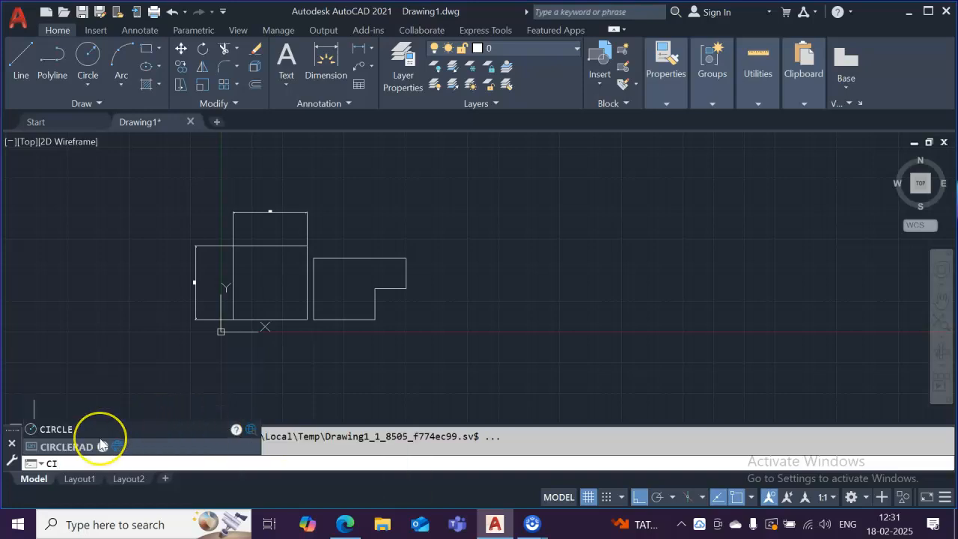
{"action": "type", "text": "rcle"}
{"action": "key", "text": "Return"}
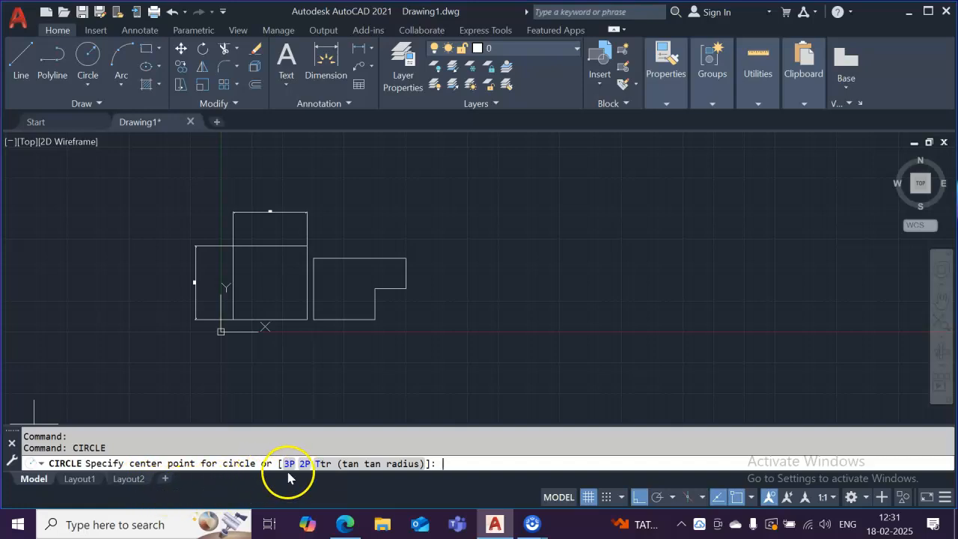
{"action": "left_click", "coordinate": [96, 87]}
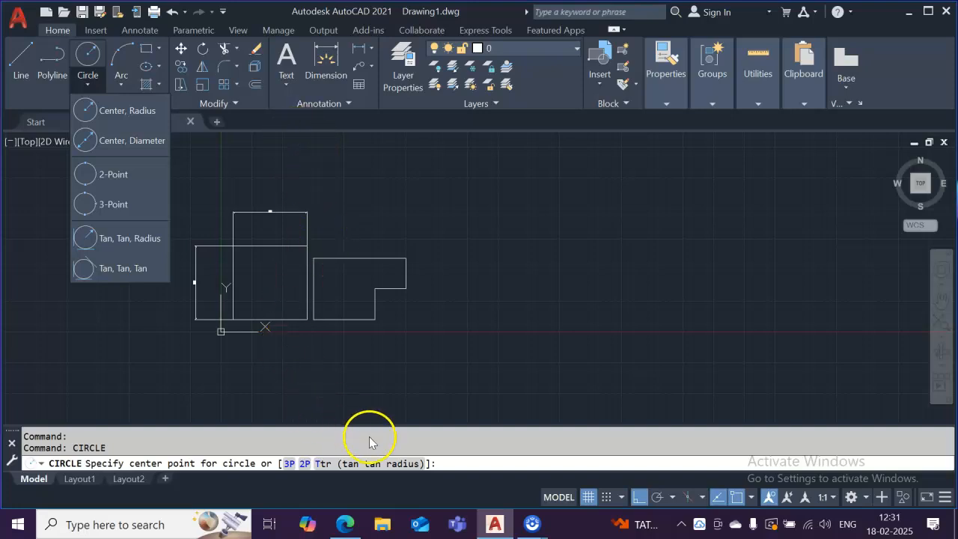
{"action": "left_click", "coordinate": [459, 463]}
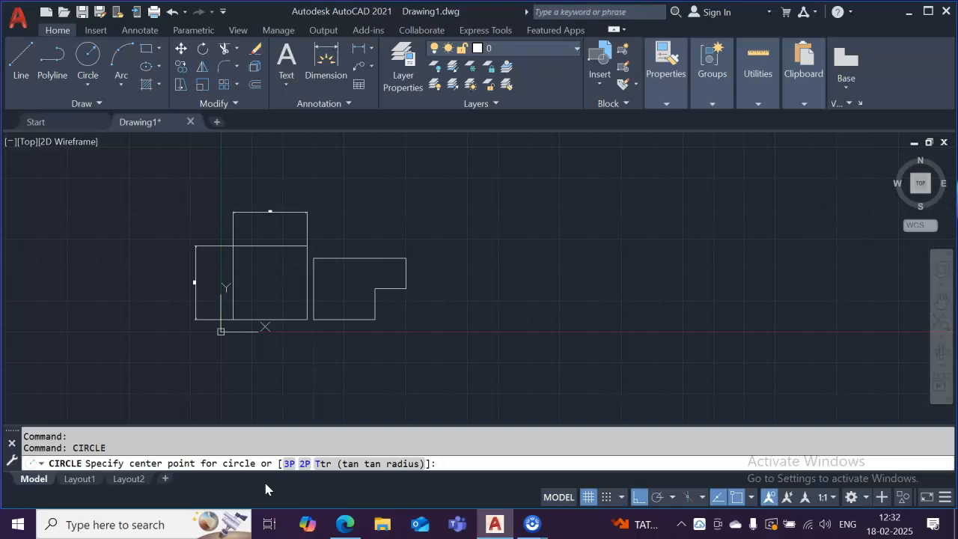
{"action": "type", "text": "80,"}
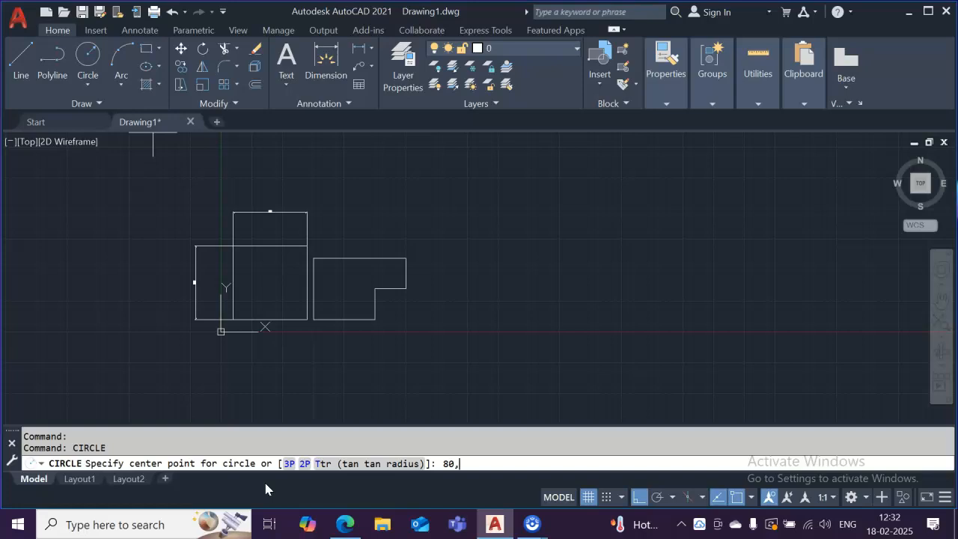
{"action": "type", "text": "80"}
{"action": "key", "text": "Return"}
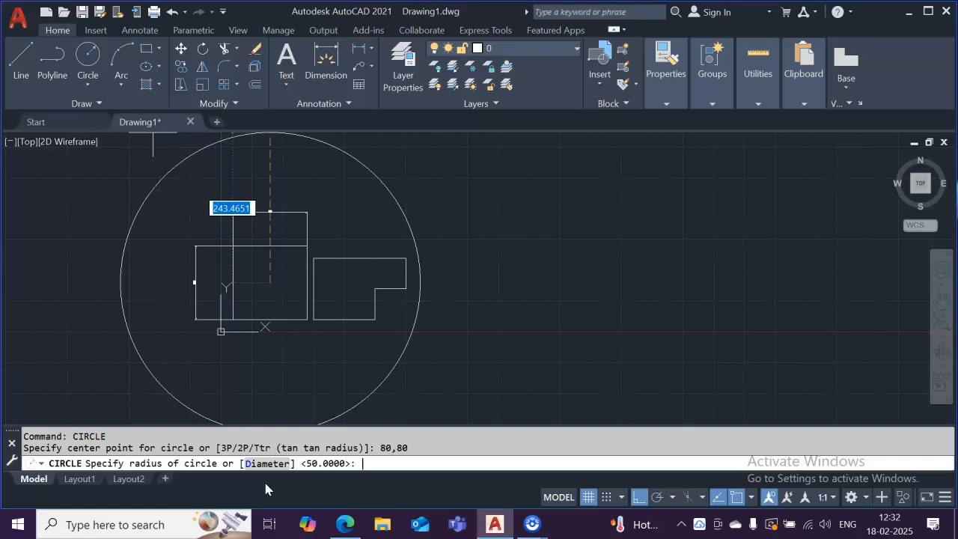
{"action": "type", "text": "100"}
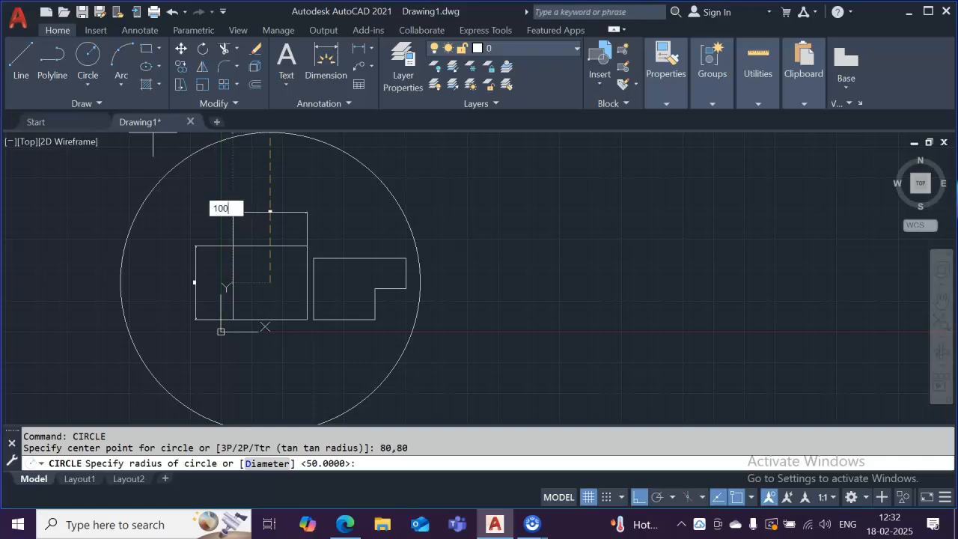
{"action": "key", "text": "Return"}
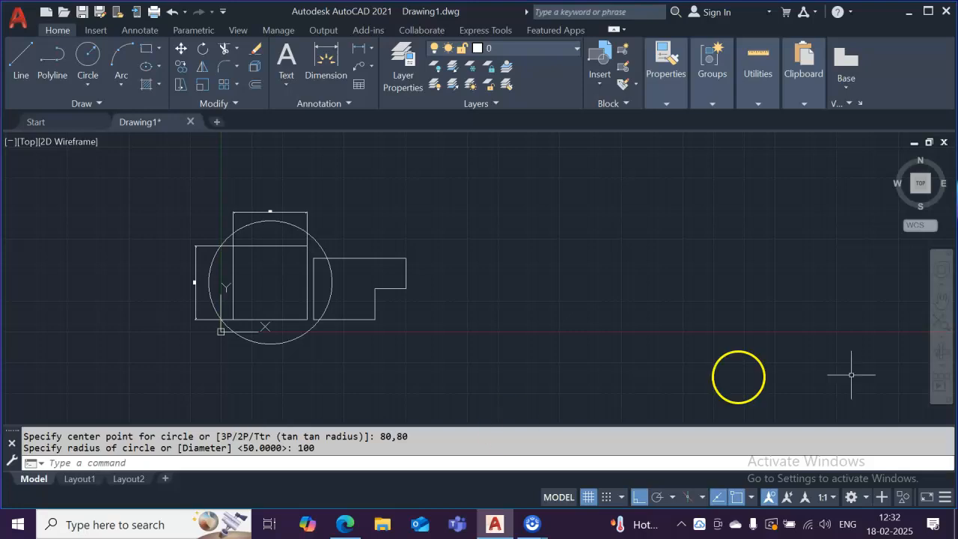
Try to dimension the circle from its centre to its edge, switching Ortho off and polar tracking on along the way.
{"action": "left_click", "coordinate": [326, 56]}
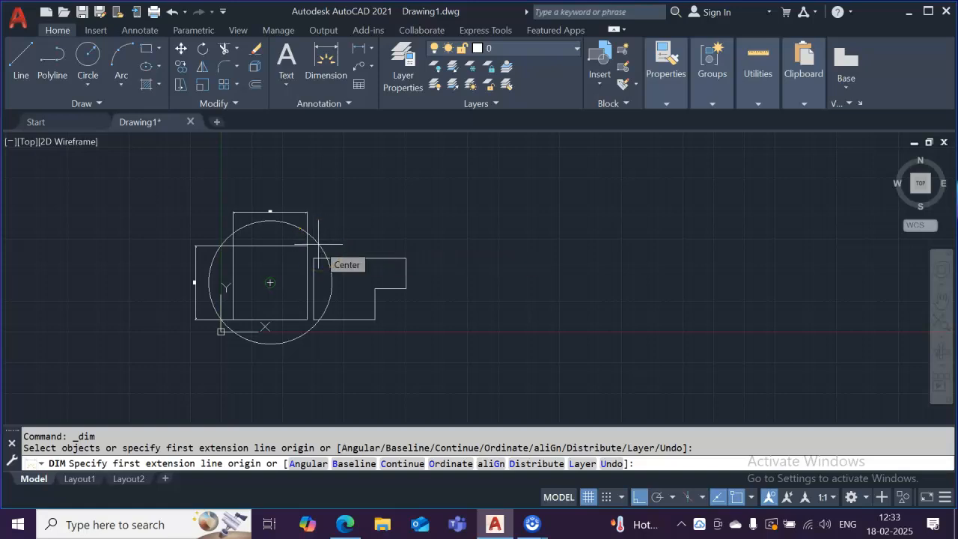
{"action": "left_click", "coordinate": [318, 244]}
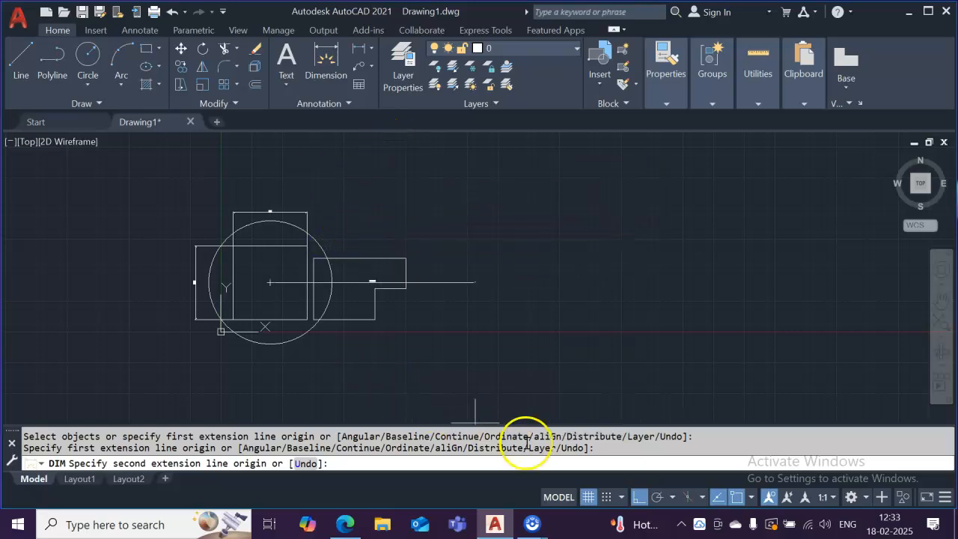
{"action": "left_click", "coordinate": [636, 499]}
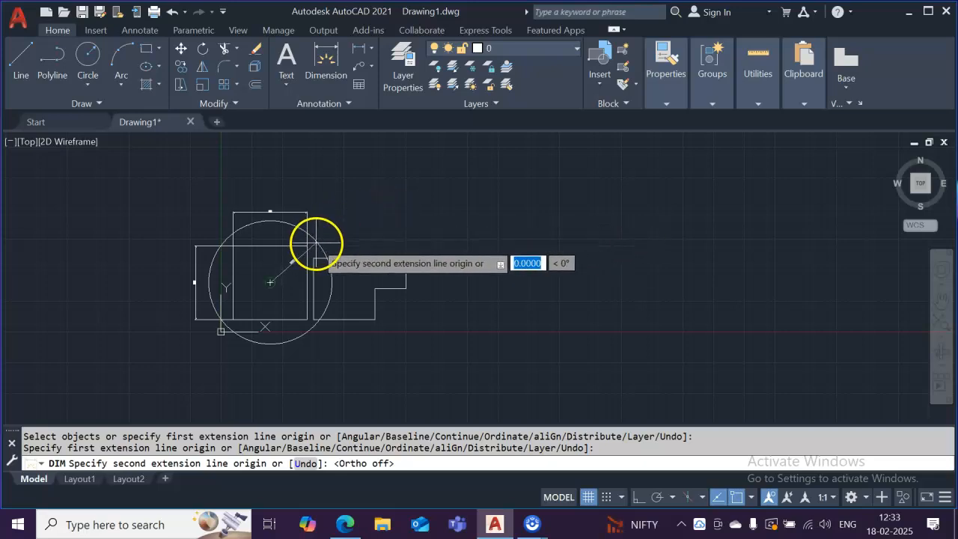
{"action": "left_click", "coordinate": [314, 243]}
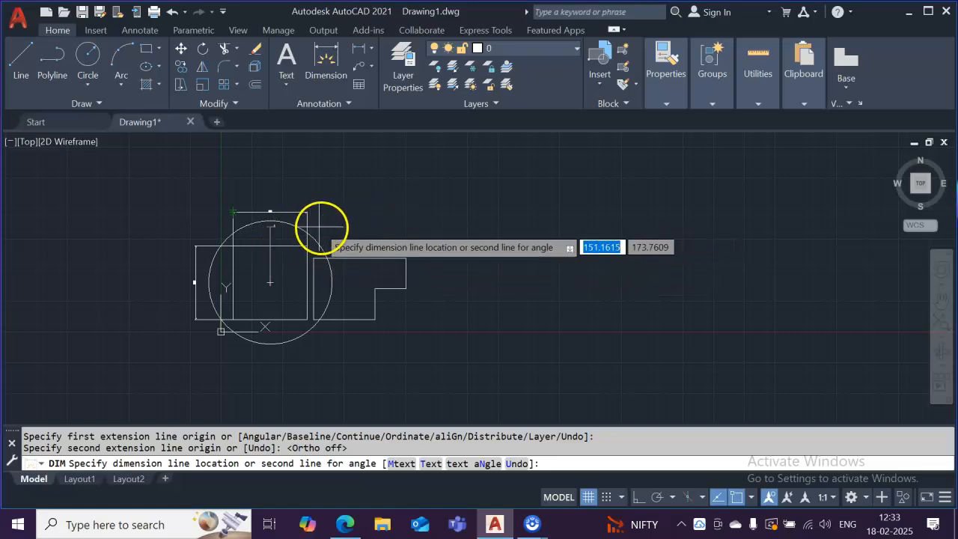
{"action": "left_click", "coordinate": [658, 498]}
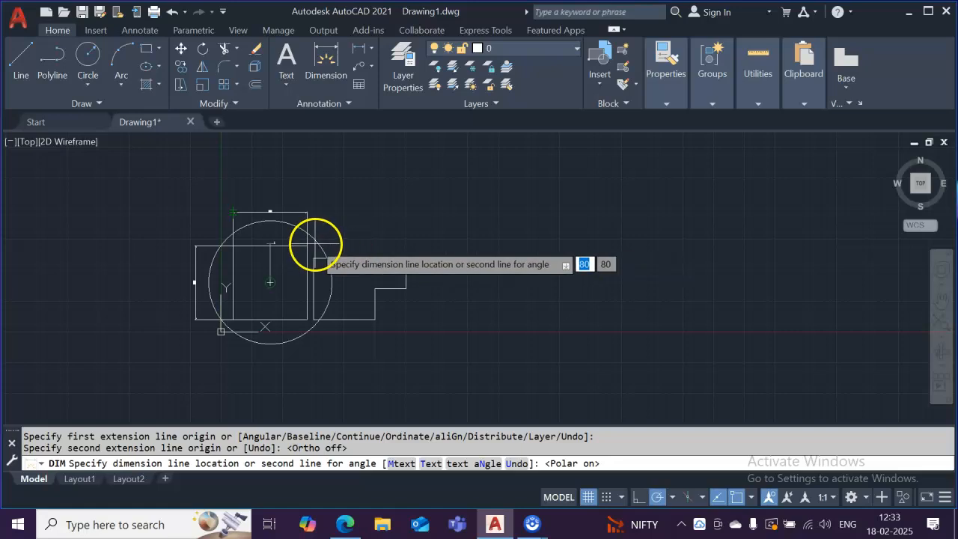
{"action": "left_click", "coordinate": [317, 244]}
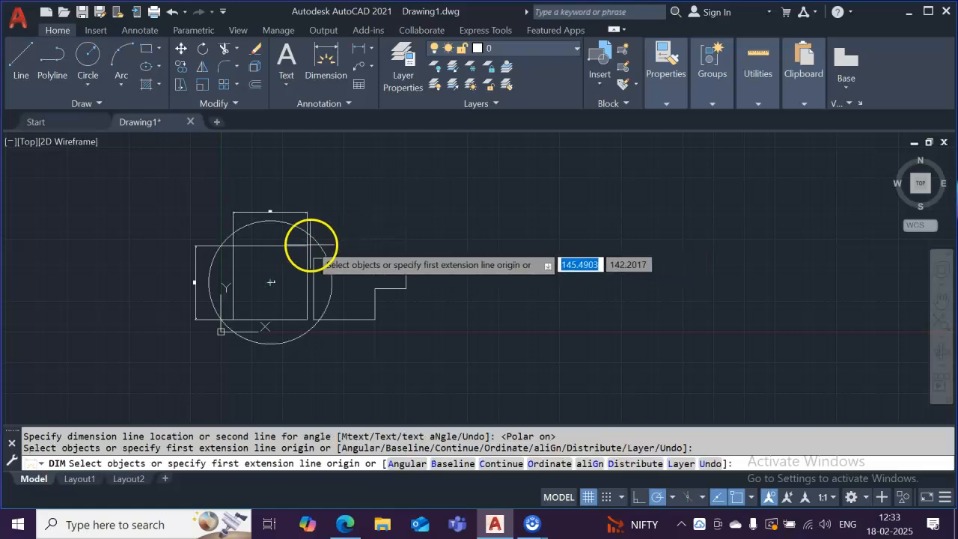
Add a diameter dimension to the circle, placing its text outside the circle to the upper right, and end the dimension command.
{"action": "left_click", "coordinate": [326, 61]}
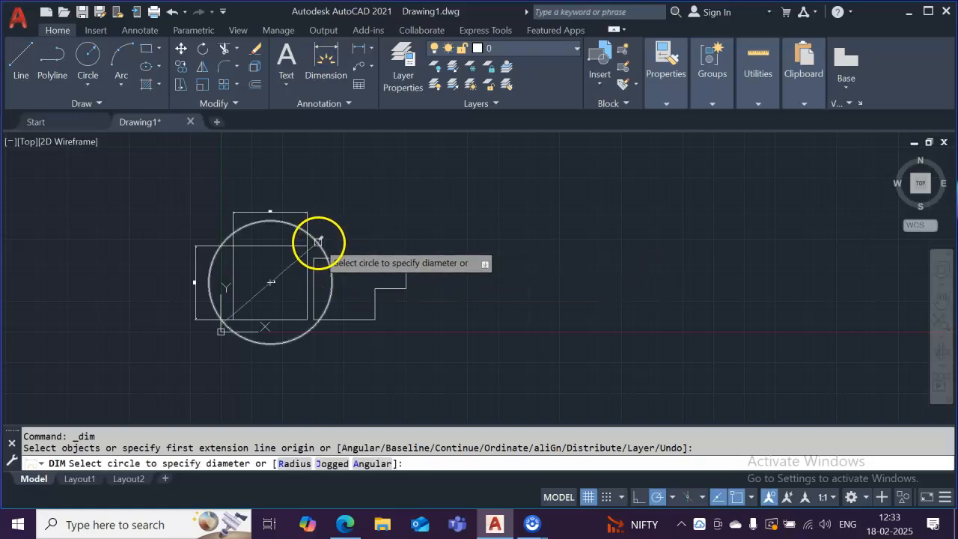
{"action": "left_click", "coordinate": [316, 241]}
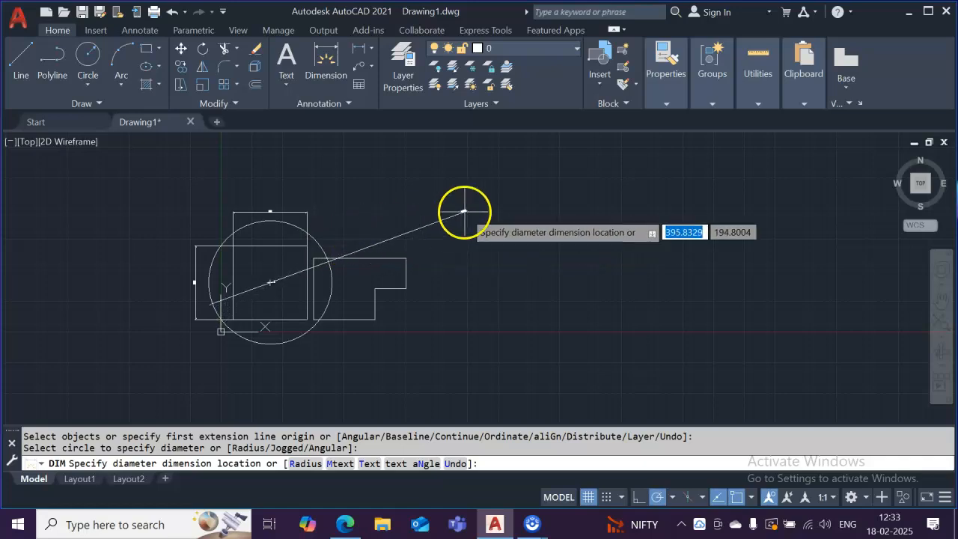
{"action": "left_click", "coordinate": [395, 188]}
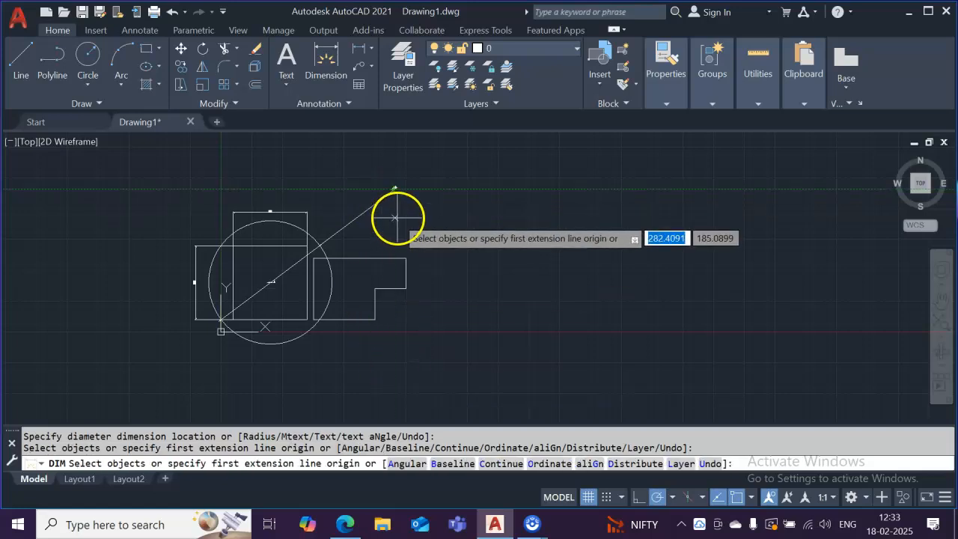
{"action": "scroll", "coordinate": [397, 217], "scroll_direction": "up", "scroll_amount": 4}
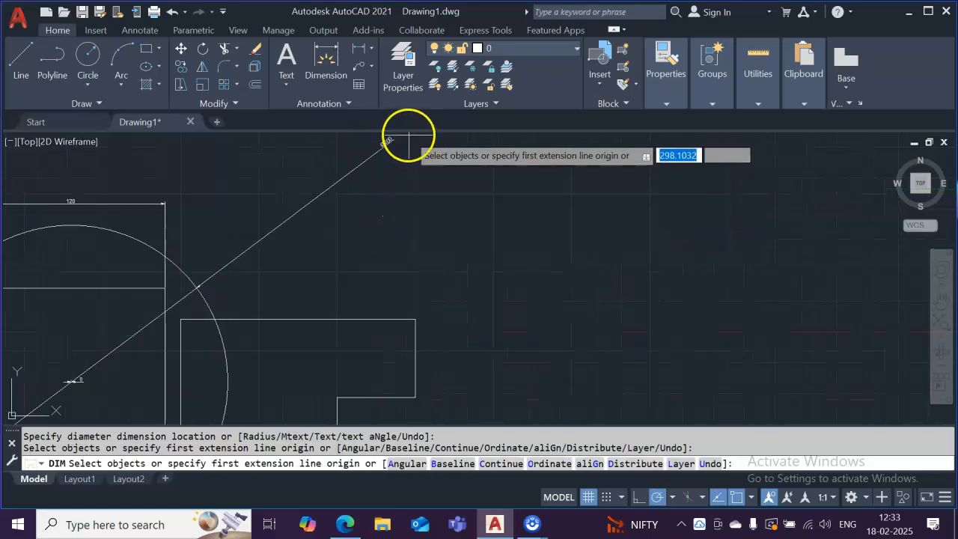
{"action": "scroll", "coordinate": [397, 176], "scroll_direction": "up", "scroll_amount": 2}
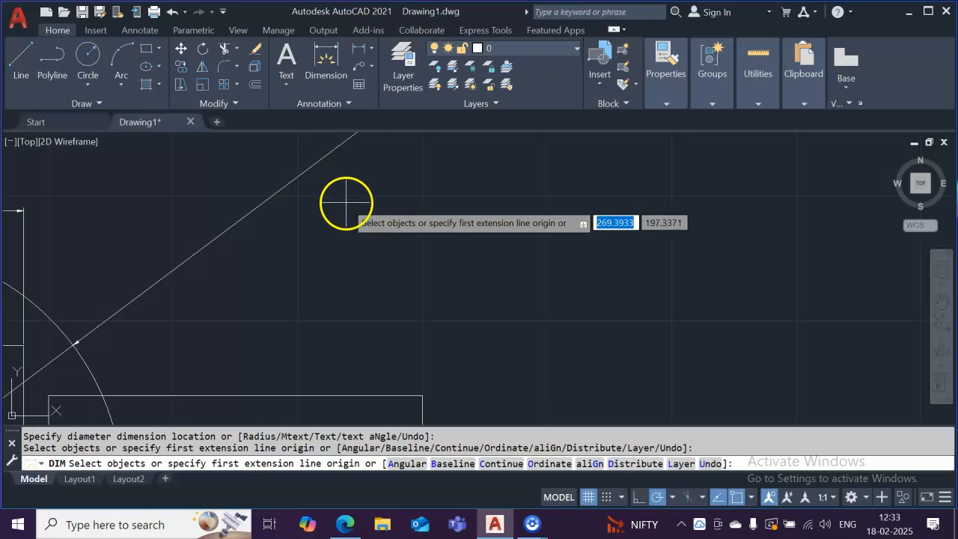
{"action": "scroll", "coordinate": [345, 203], "scroll_direction": "down", "scroll_amount": 2}
{"action": "middle_click_drag", "start_coordinate": [346, 202], "coordinate": [316, 295]}
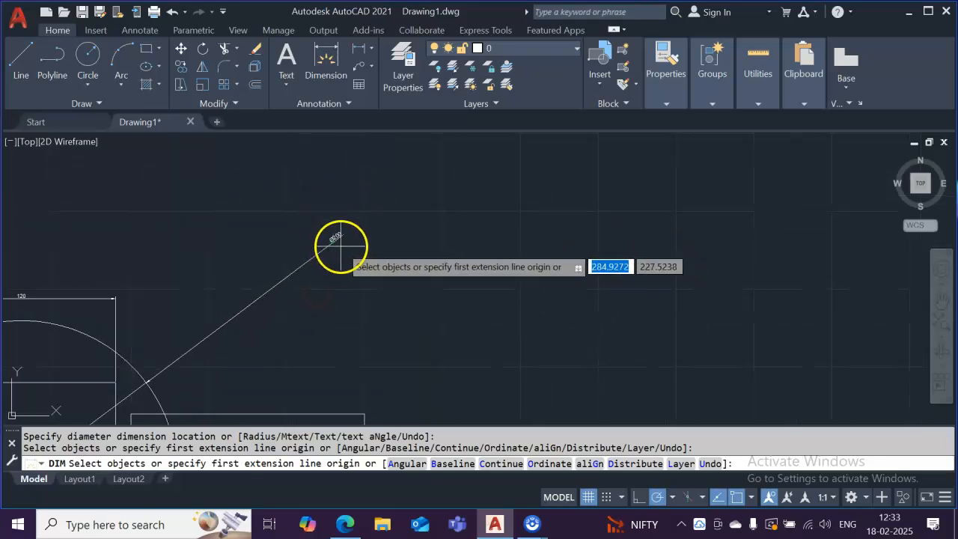
{"action": "scroll", "coordinate": [342, 247], "scroll_direction": "down", "scroll_amount": 2}
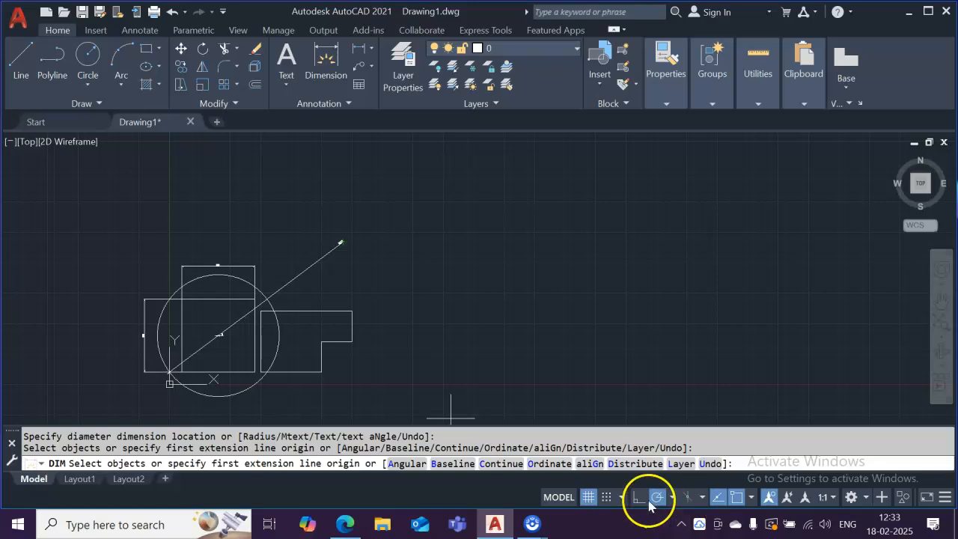
{"action": "key", "text": "Escape"}
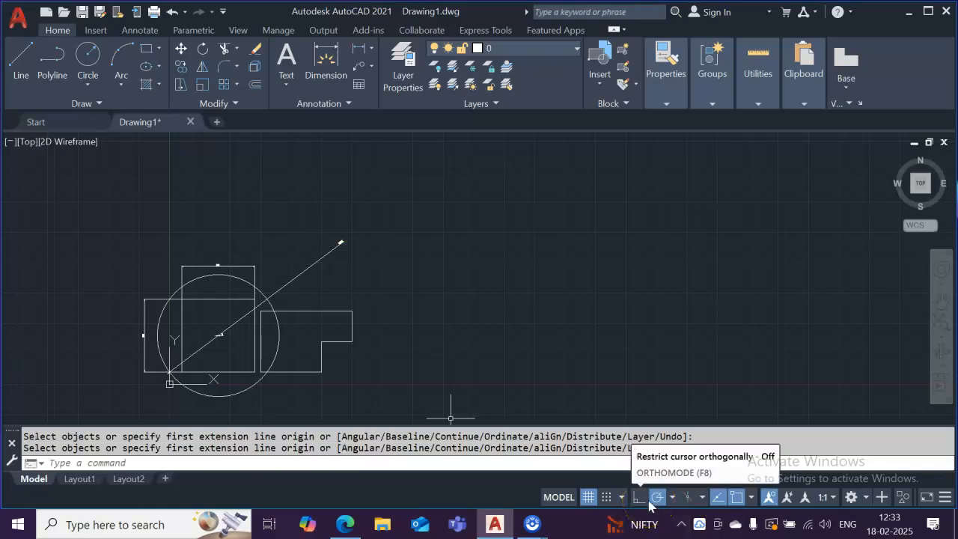
Draw a second circle centred at 80,80, using the Diameter option with a value of 120.
{"action": "left_click", "coordinate": [179, 458]}
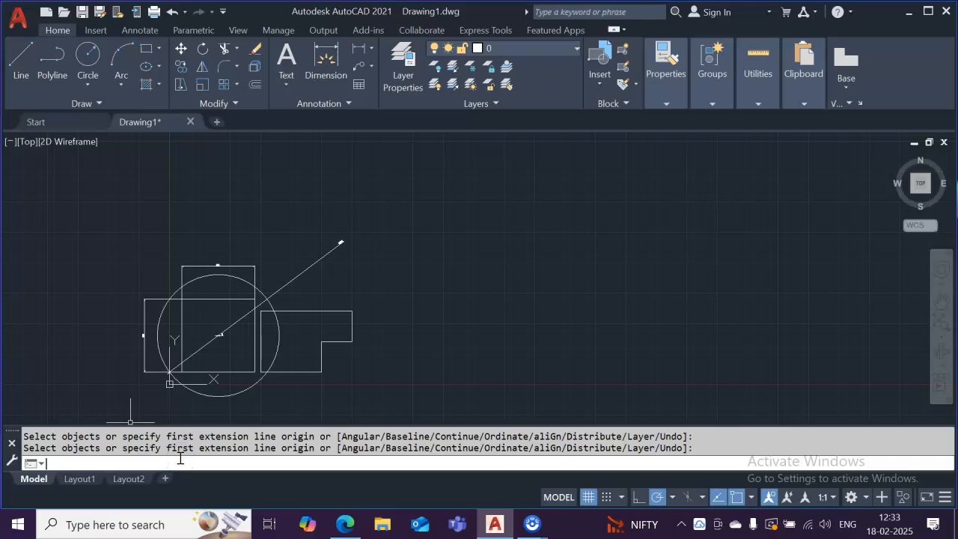
{"action": "type", "text": "circle"}
{"action": "key", "text": "Return"}
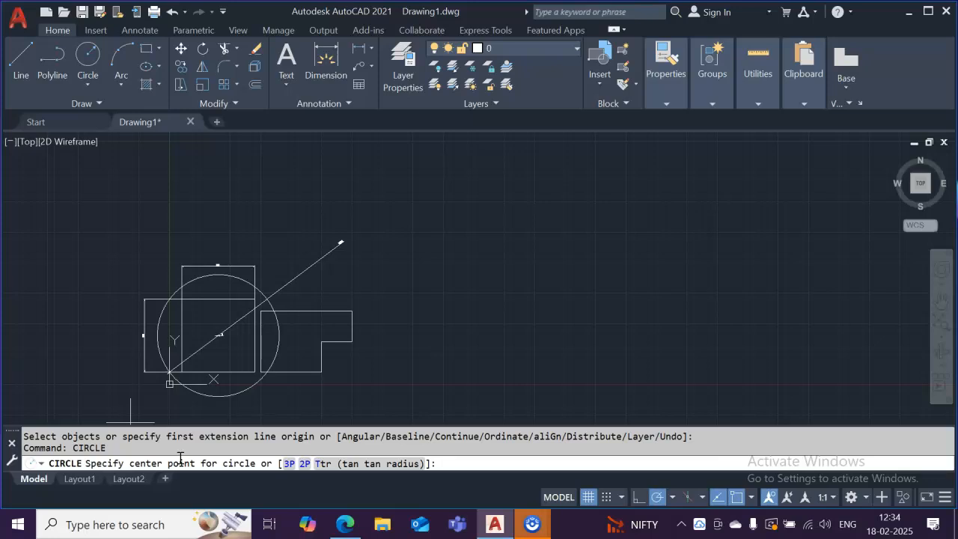
{"action": "type", "text": "80,80"}
{"action": "key", "text": "Return"}
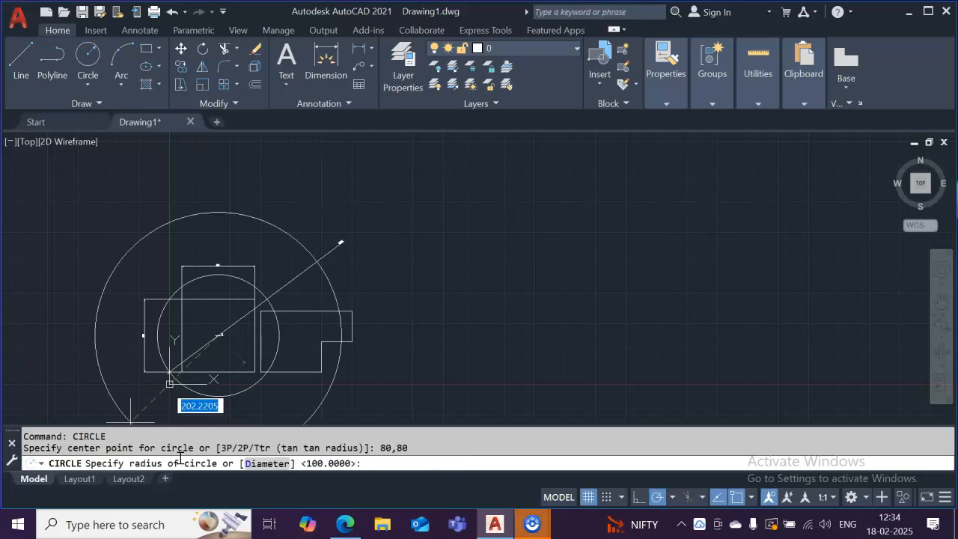
{"action": "type", "text": "D"}
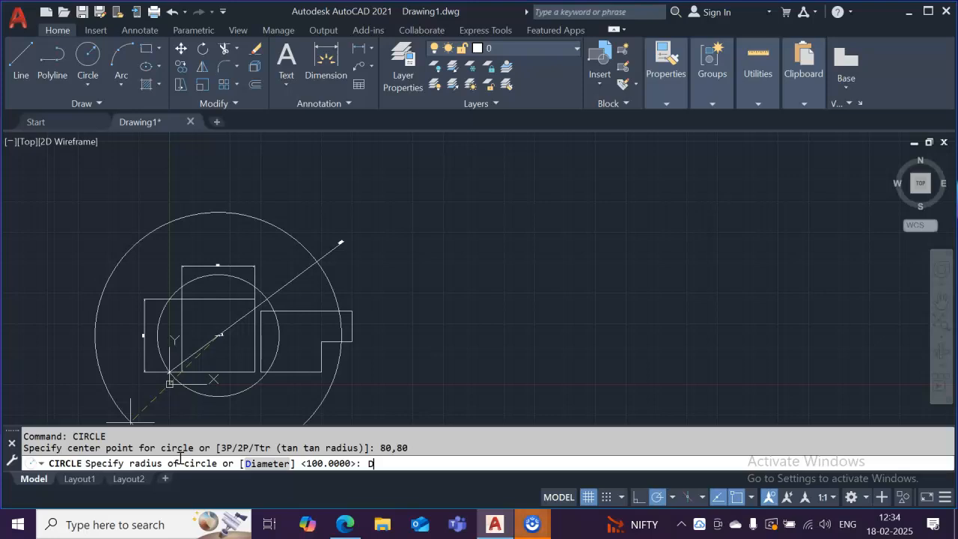
{"action": "key", "text": "Return"}
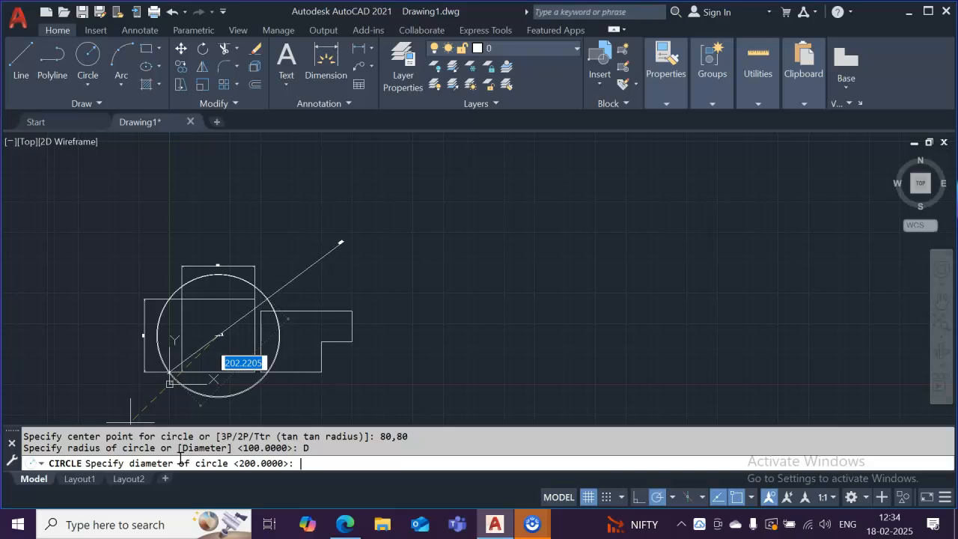
{"action": "type", "text": "120"}
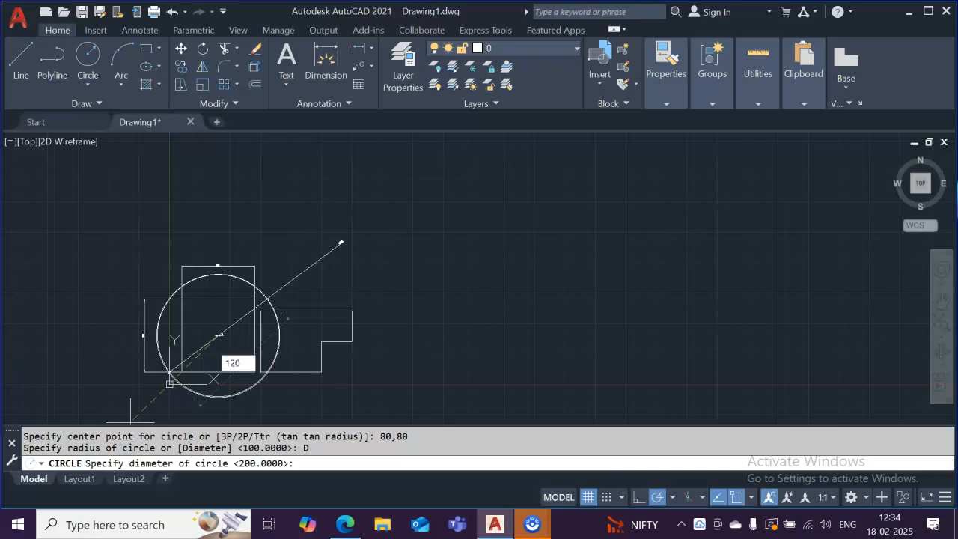
{"action": "key", "text": "Return"}
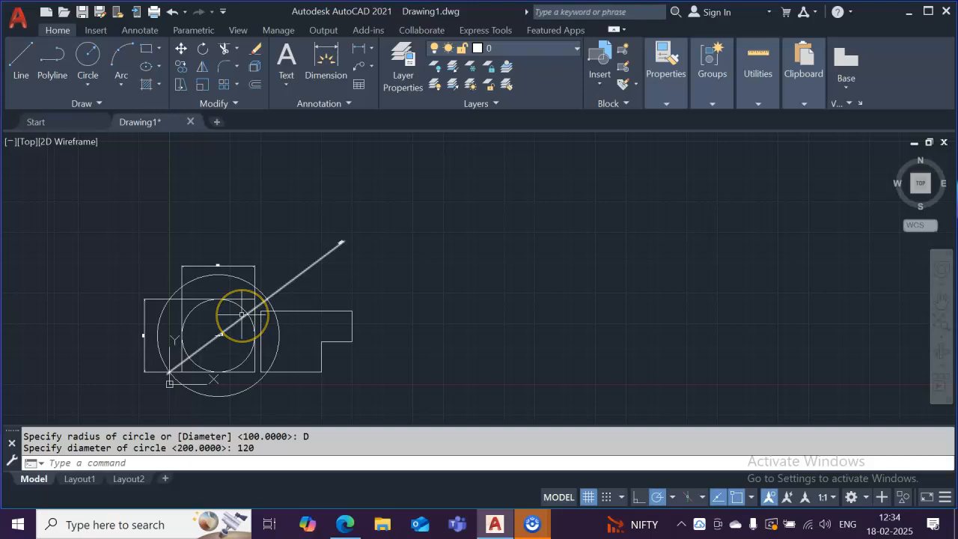
Add a diameter dimension to the inner circle, placing its text above the outer circle's dimension, and end the dimension command.
{"action": "left_click", "coordinate": [331, 67]}
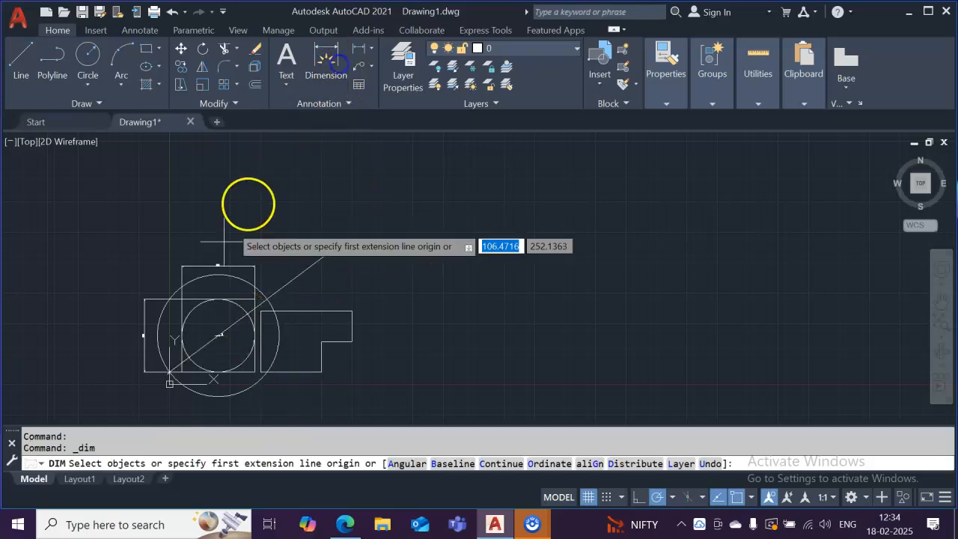
{"action": "left_click", "coordinate": [248, 322]}
{"action": "left_click", "coordinate": [336, 189]}
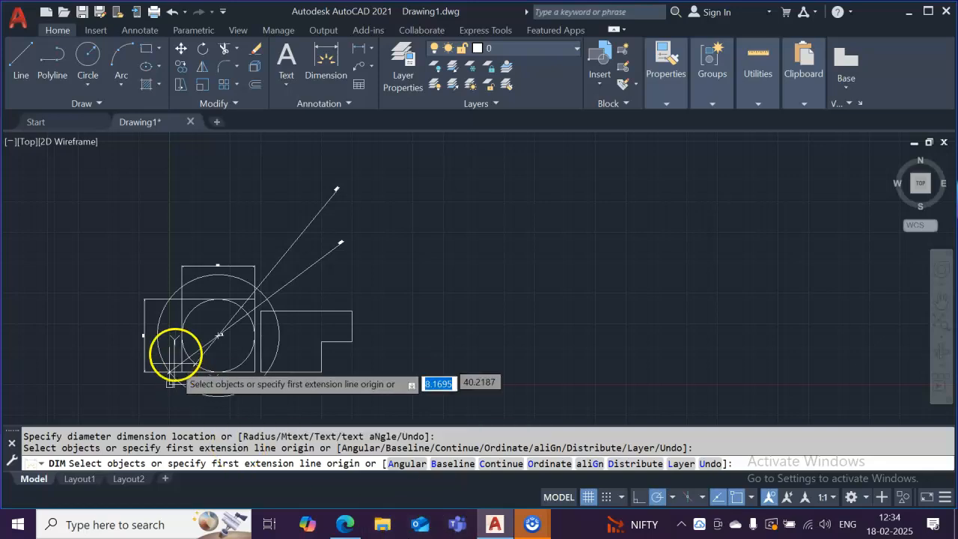
{"action": "key", "text": "Escape"}
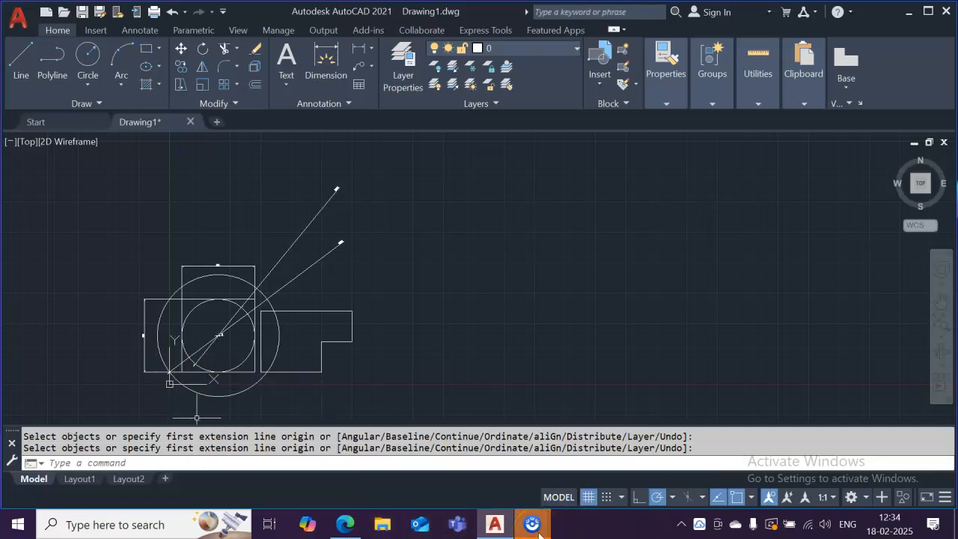
Draw a three-point circle from the stepped outline's upper right corner, with the second point 150 to the right and the third 120 away, up and left.
{"action": "left_click", "coordinate": [218, 458]}
{"action": "type", "text": "circle"}
{"action": "key", "text": "Return"}
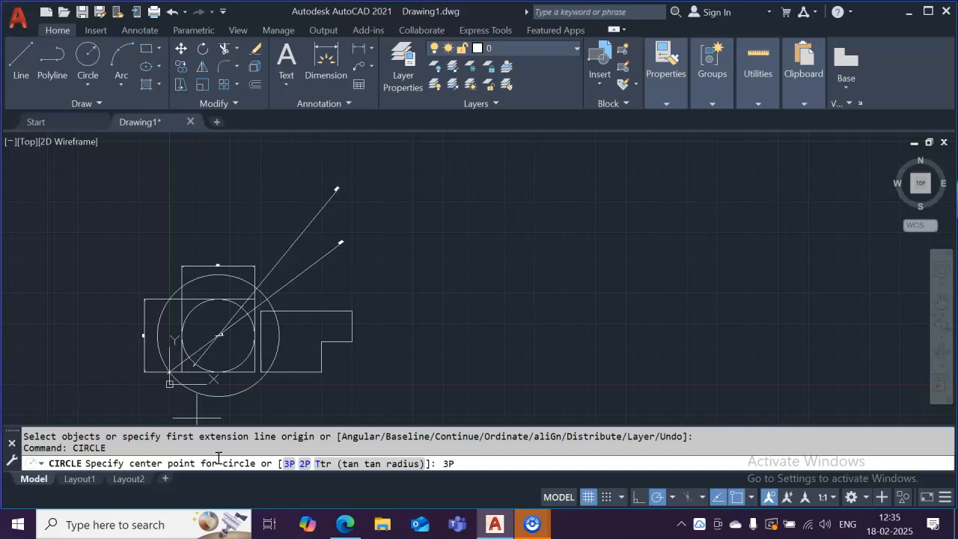
{"action": "key", "text": "Return"}
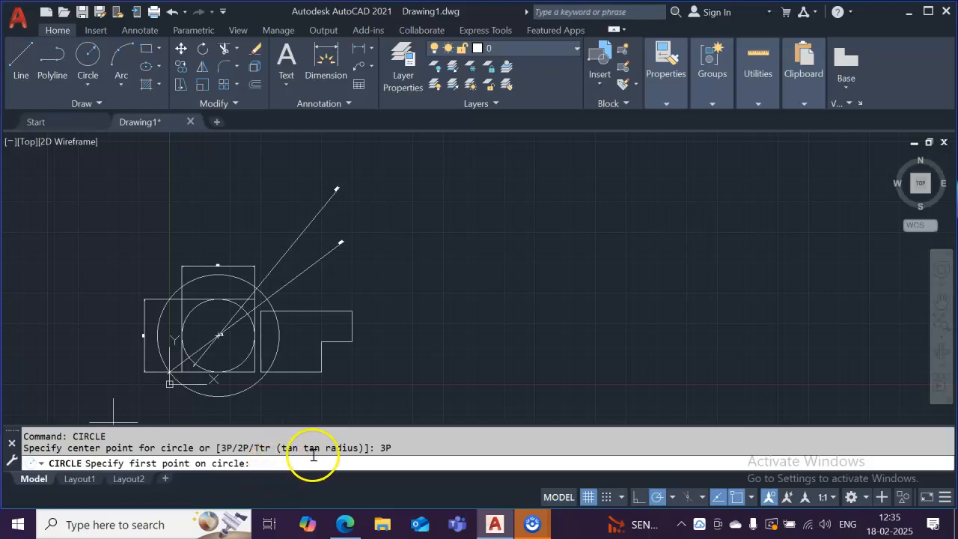
{"action": "left_click", "coordinate": [352, 311]}
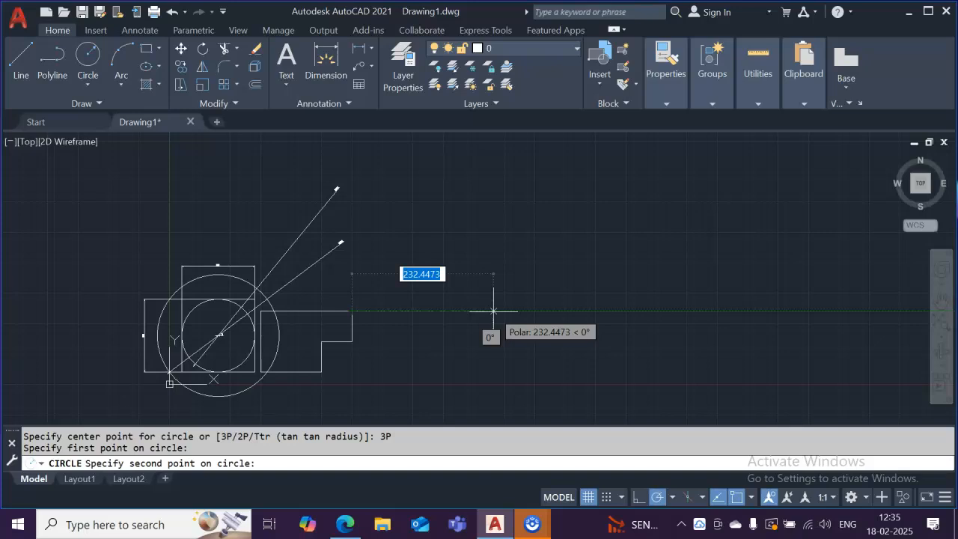
{"action": "type", "text": "150"}
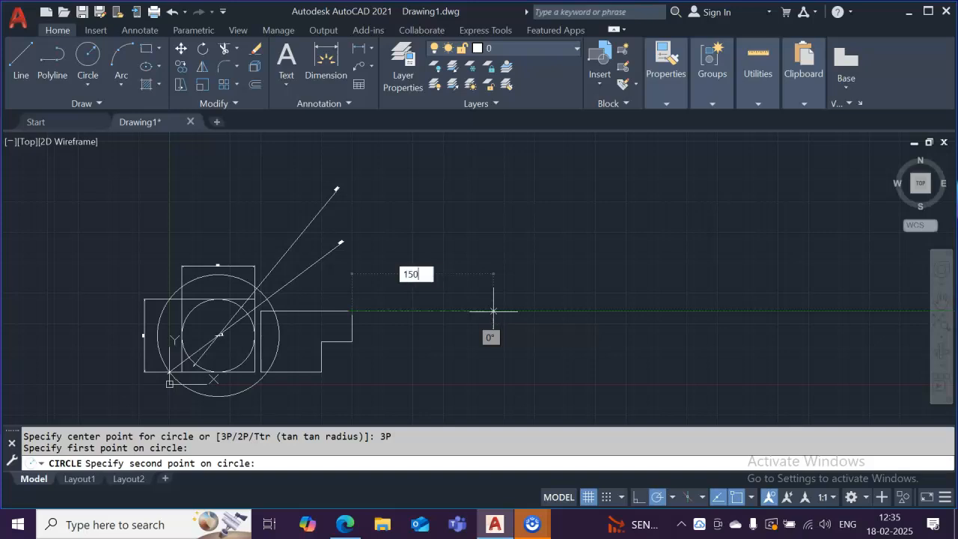
{"action": "key", "text": "Return"}
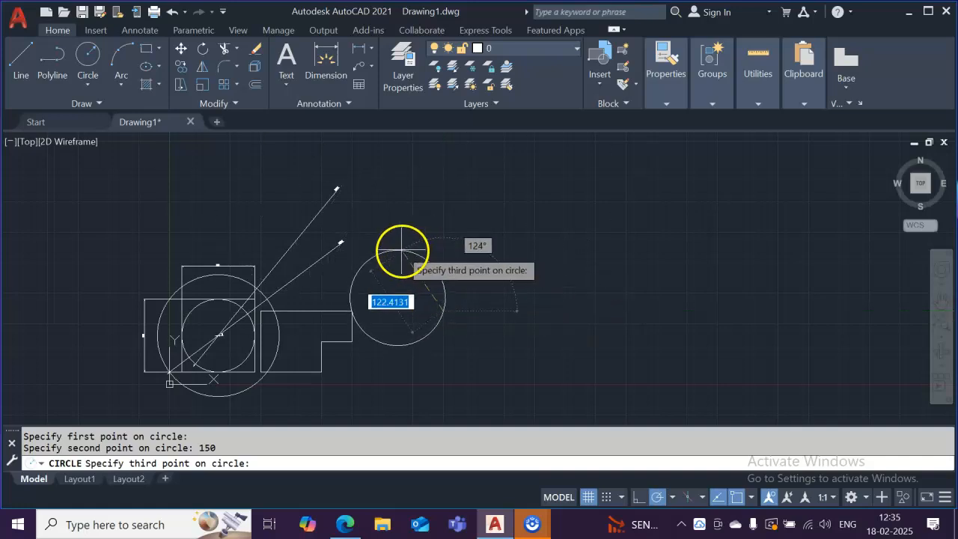
{"action": "type", "text": "1"}
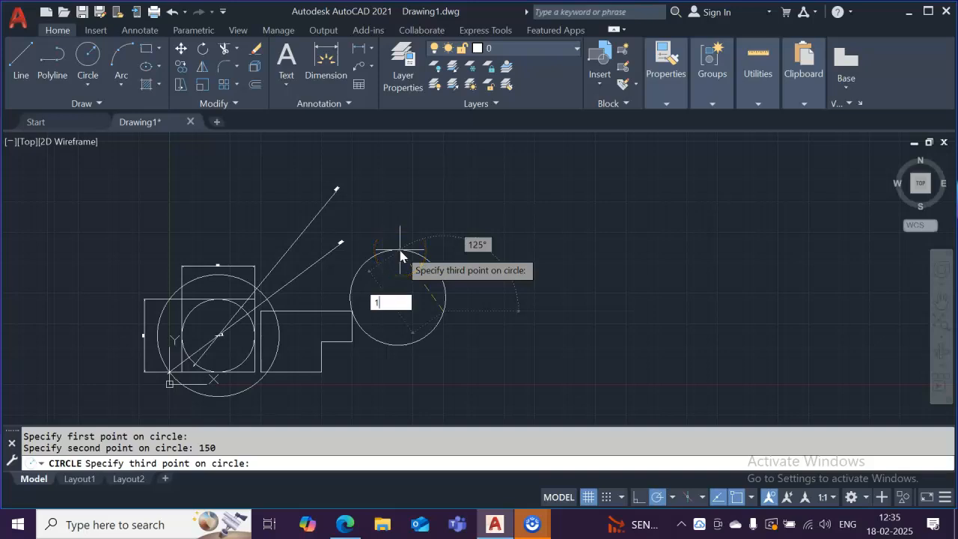
{"action": "type", "text": "20"}
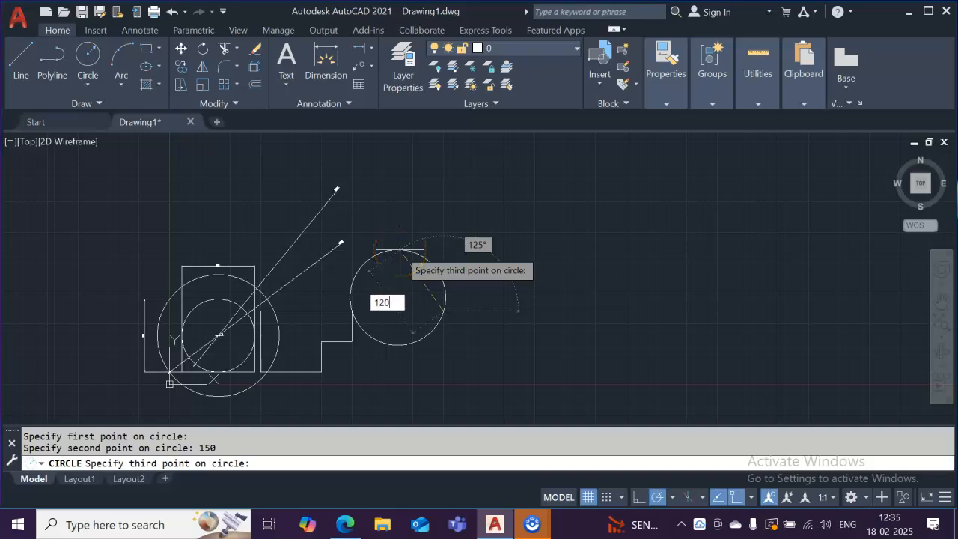
{"action": "key", "text": "Return"}
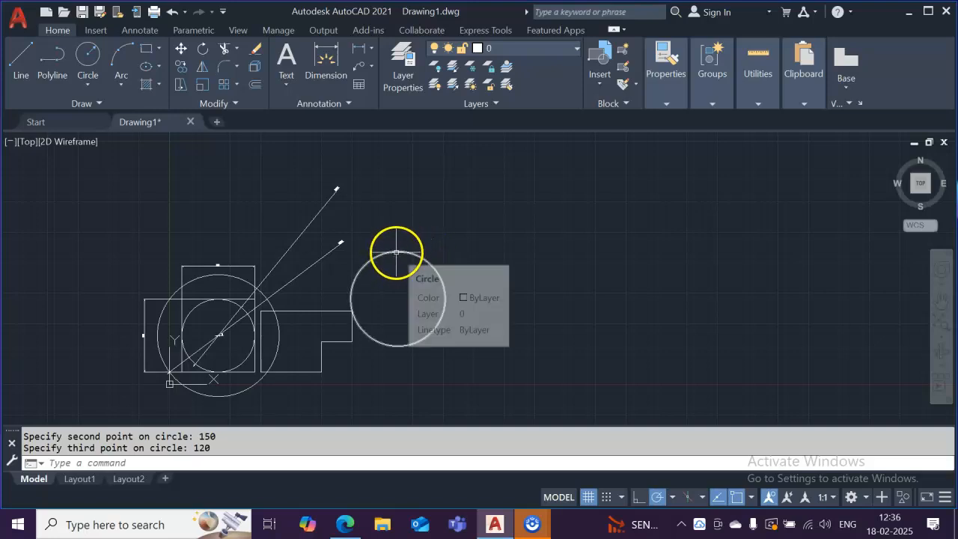
Draw a two-point circle from the stepped outline's upper right corner, with the diameter's second end point 250 to the right.
{"action": "left_click", "coordinate": [113, 461]}
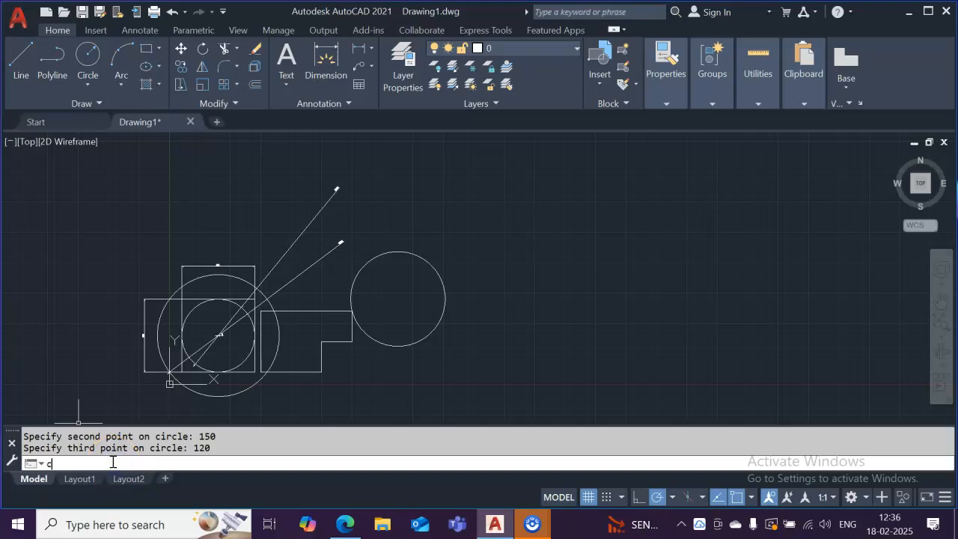
{"action": "type", "text": "circle or [3P 2P Ttr (tan tan radius)]: 2P"}
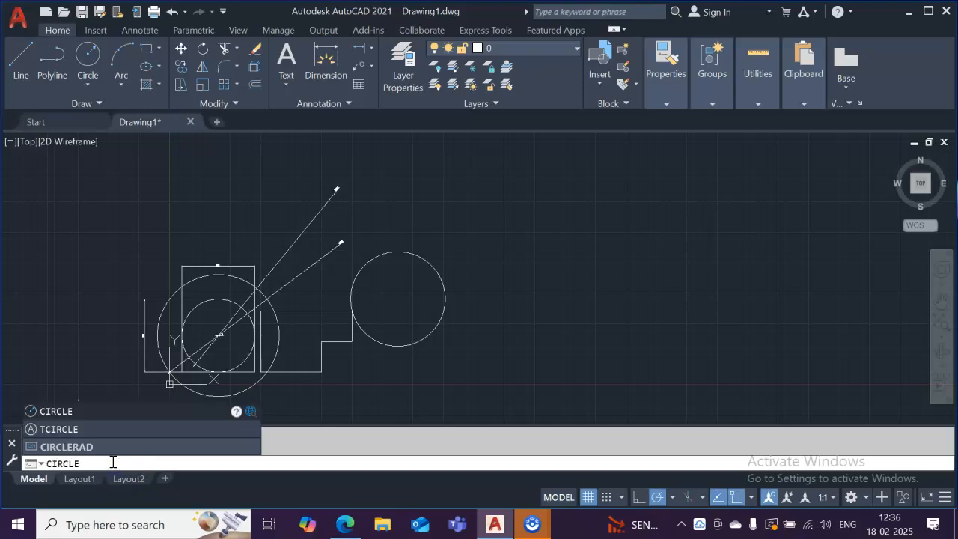
{"action": "key", "text": "Return"}
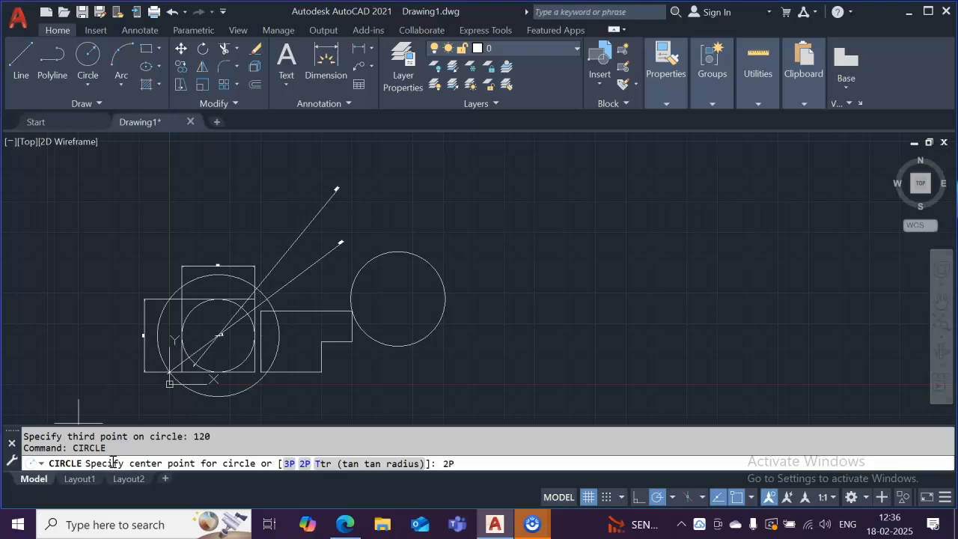
{"action": "key", "text": "Return"}
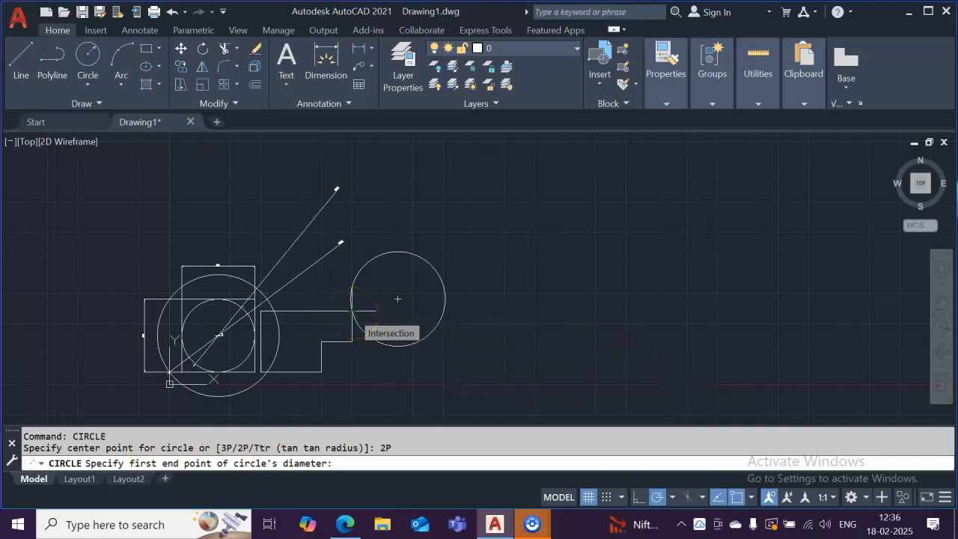
{"action": "left_click", "coordinate": [352, 310]}
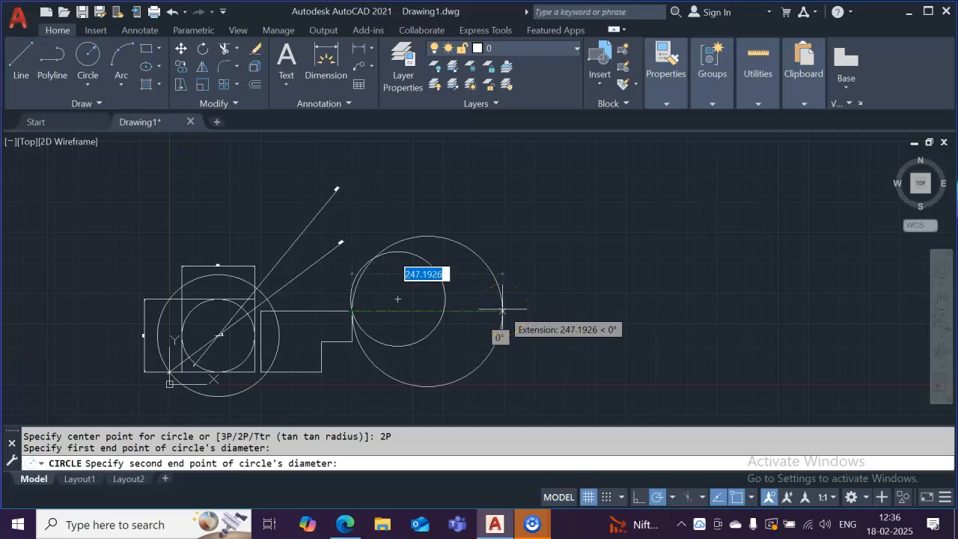
{"action": "type", "text": "250"}
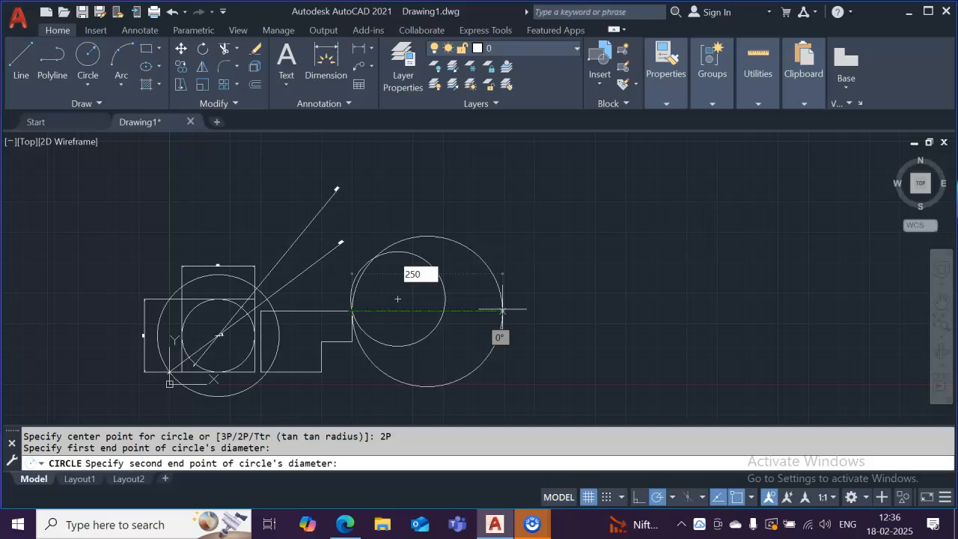
{"action": "key", "text": "Return"}
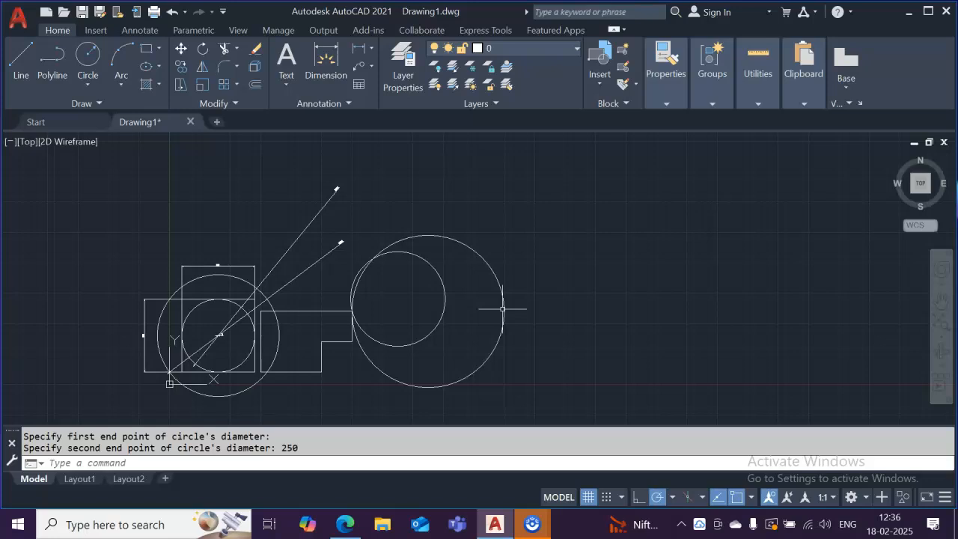
{"action": "type", "text": "CIRc"}
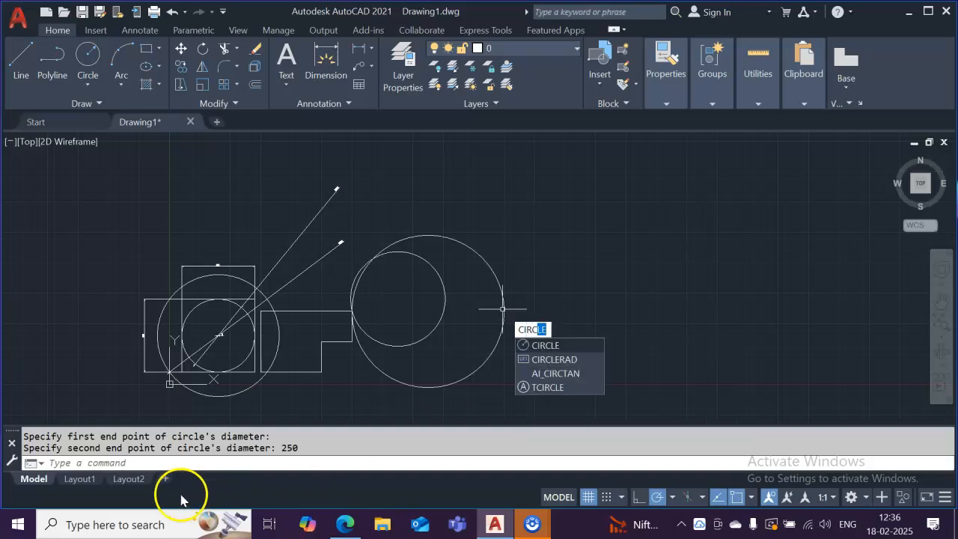
{"action": "key", "text": "Escape"}
{"action": "key", "text": "Escape"}
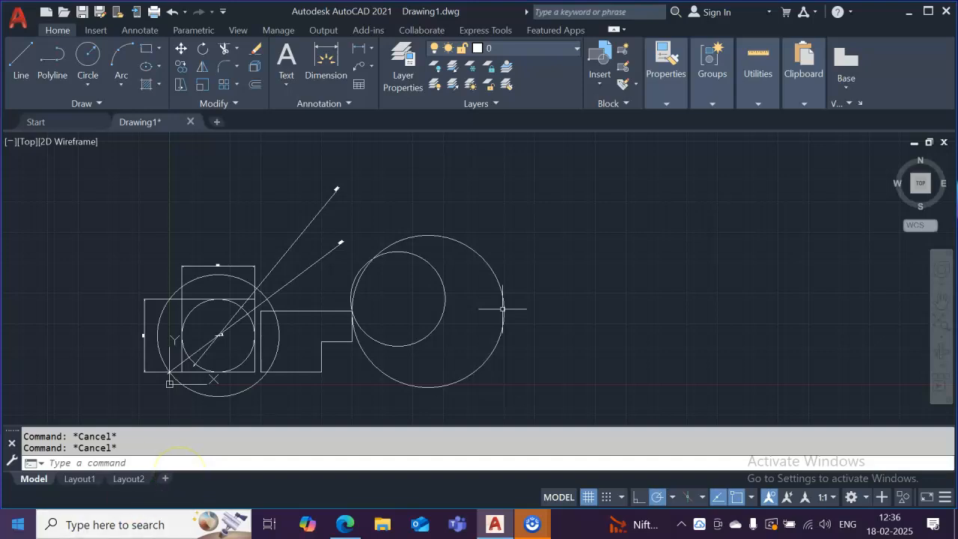
{"action": "left_click", "coordinate": [532, 524]}
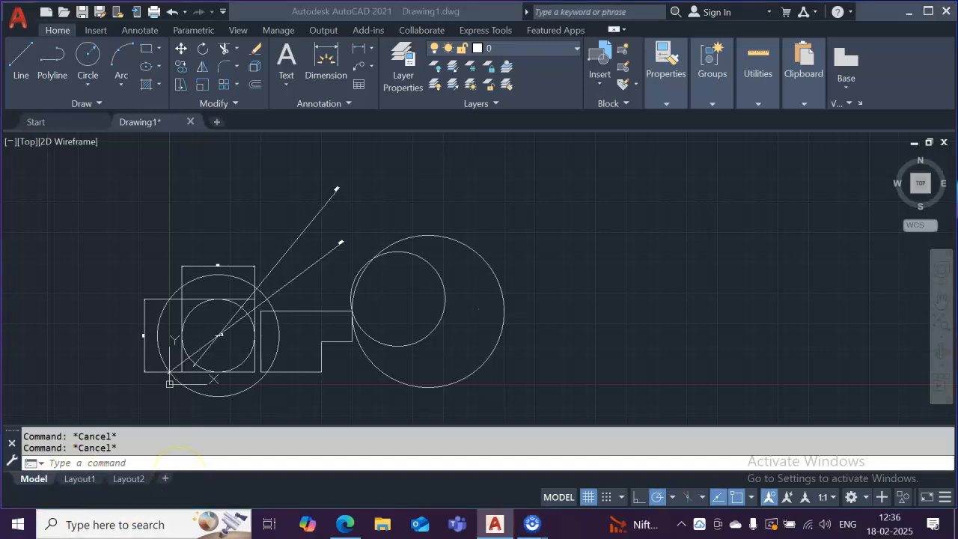
Draw a Ttr circle tangent to the three-point circle and the stepped outline's top edge, accepting the default radius of 125.
{"action": "left_click", "coordinate": [113, 462]}
{"action": "type", "text": "circ"}
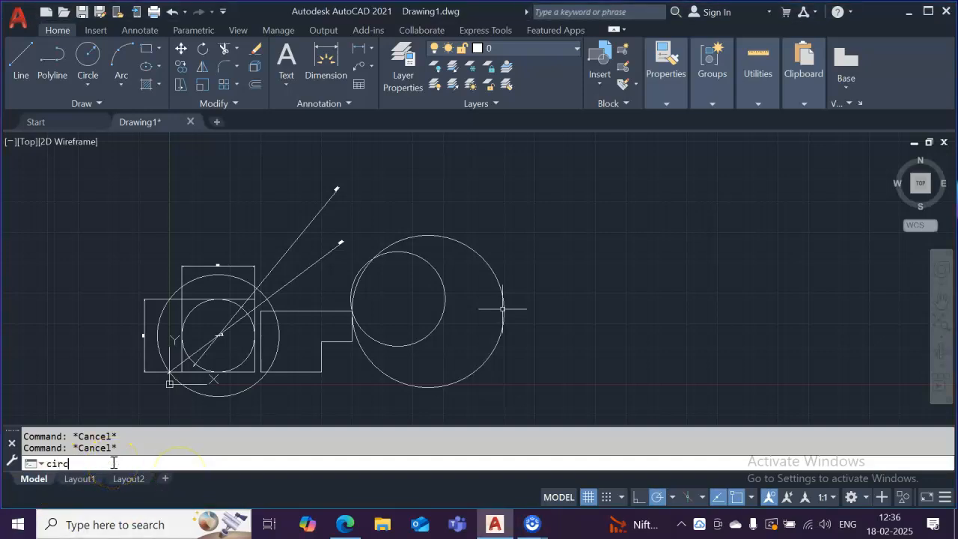
{"action": "key", "text": "Return"}
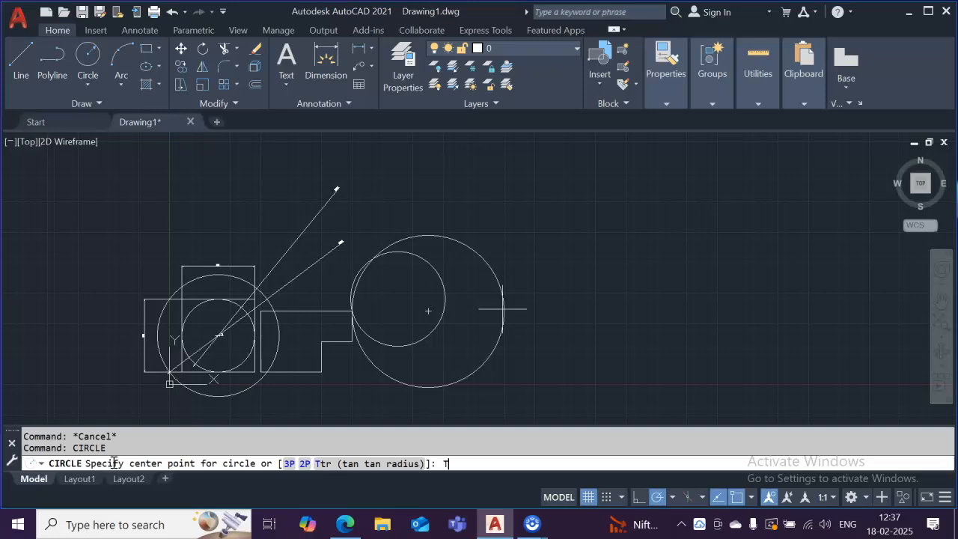
{"action": "key", "text": "Return"}
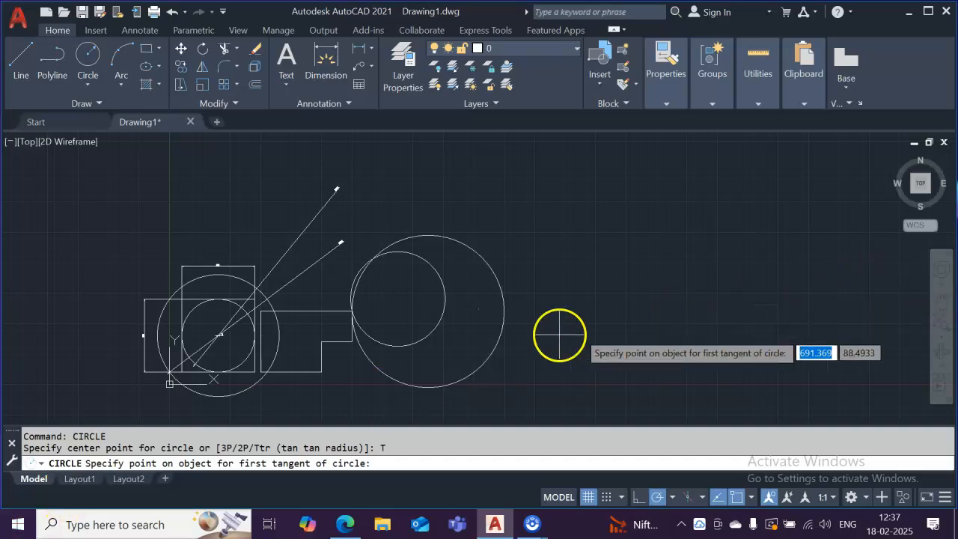
{"action": "left_click", "coordinate": [444, 310]}
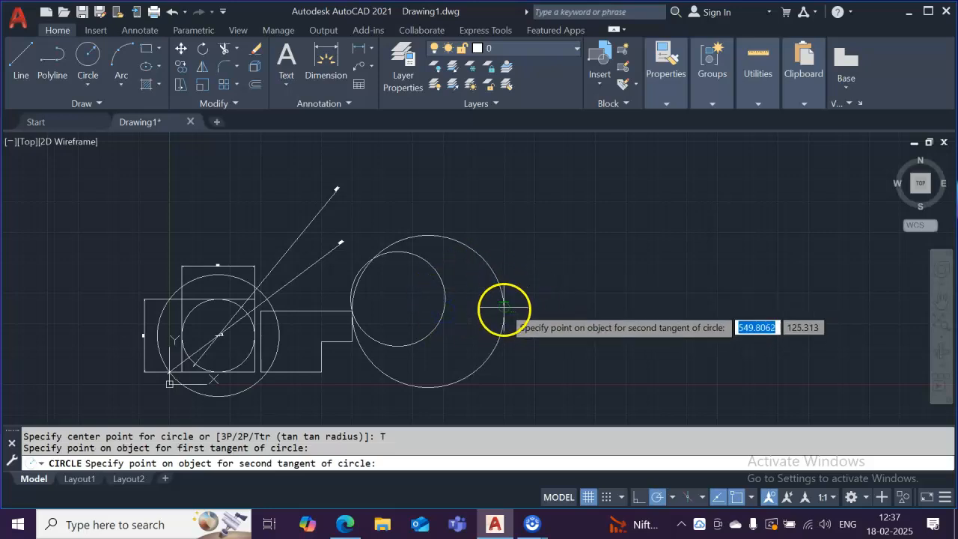
{"action": "left_click", "coordinate": [311, 311]}
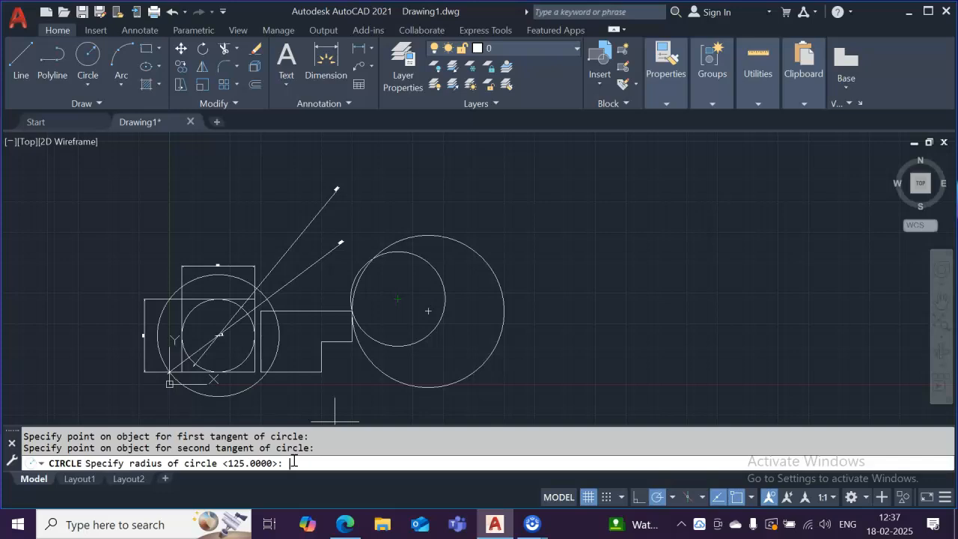
{"action": "key", "text": "Return"}
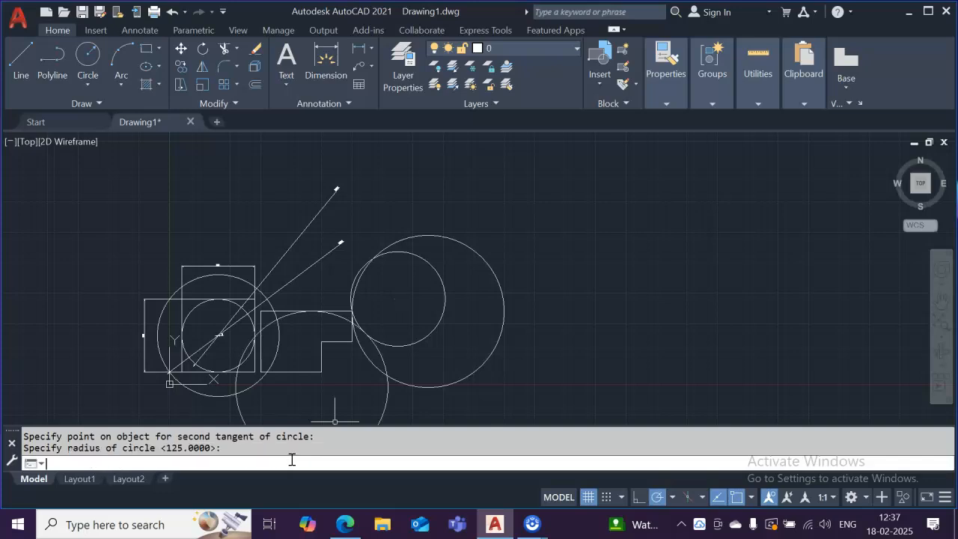
{"action": "scroll", "coordinate": [474, 338], "scroll_direction": "down", "scroll_amount": 3}
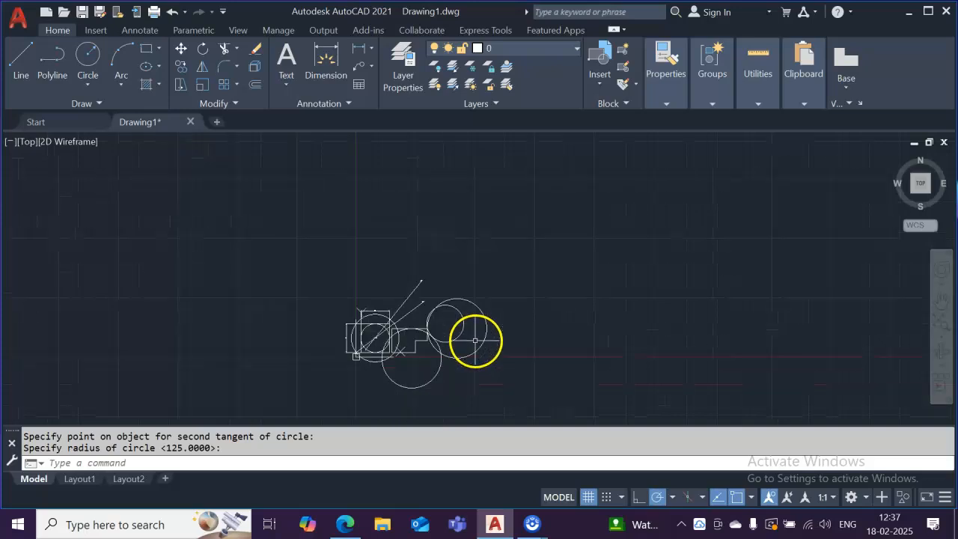
{"action": "scroll", "coordinate": [475, 340], "scroll_direction": "up", "scroll_amount": 2}
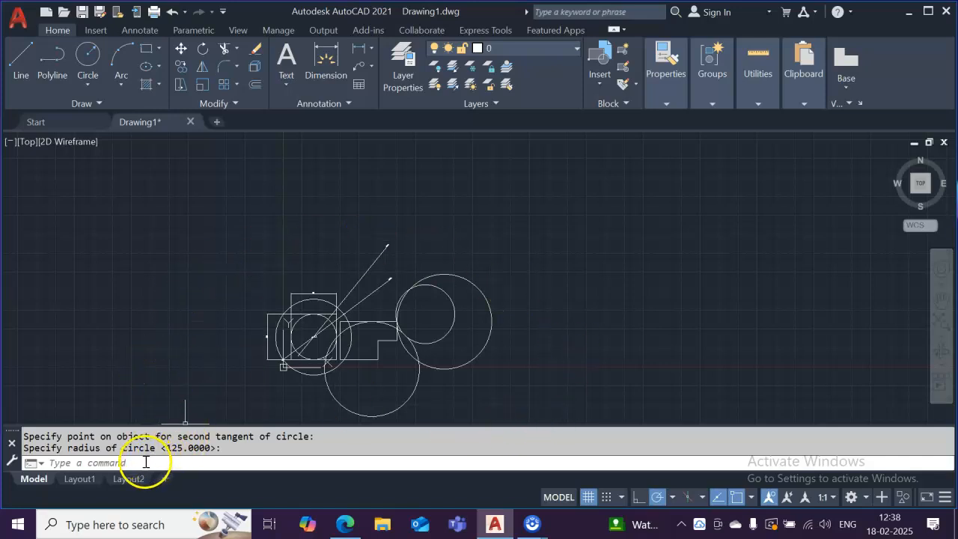
{"action": "left_click", "coordinate": [86, 87]}
{"action": "left_click", "coordinate": [86, 90]}
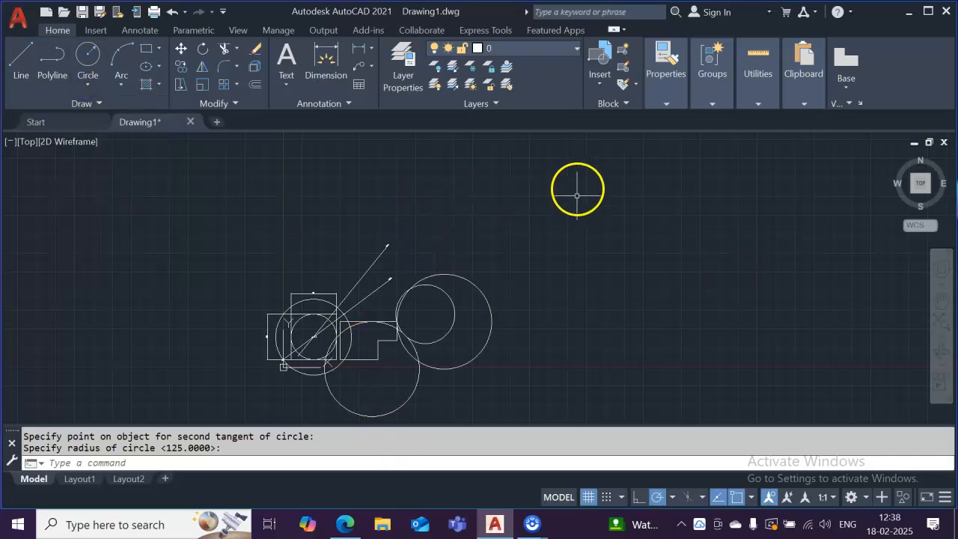
{"action": "scroll", "coordinate": [514, 311], "scroll_direction": "up", "scroll_amount": 5}
{"action": "scroll", "coordinate": [514, 312], "scroll_direction": "down", "scroll_amount": 5}
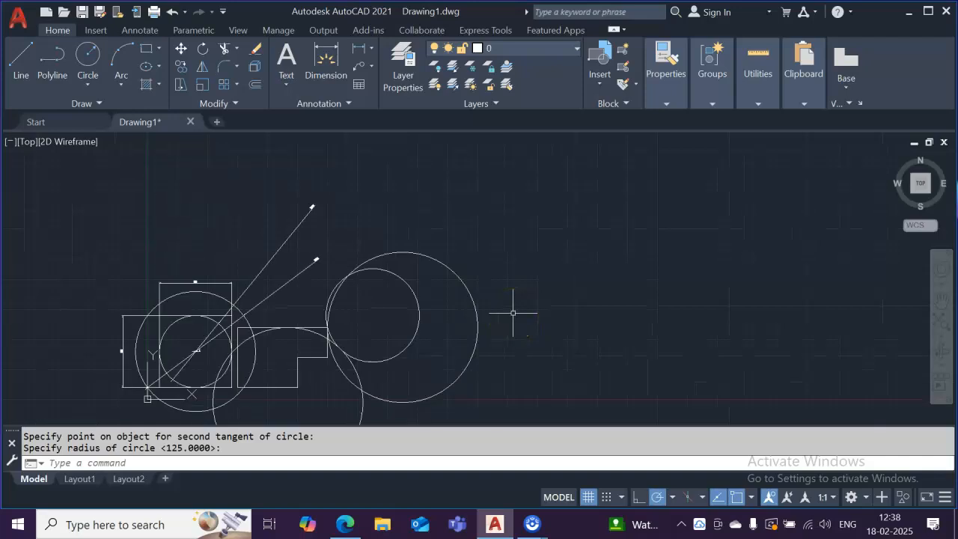
Erase all the circles, outlines and dimensions from the drawing.
{"action": "scroll", "coordinate": [196, 259], "scroll_direction": "up", "scroll_amount": 3}
{"action": "middle_click_drag", "start_coordinate": [196, 259], "coordinate": [242, 156]}
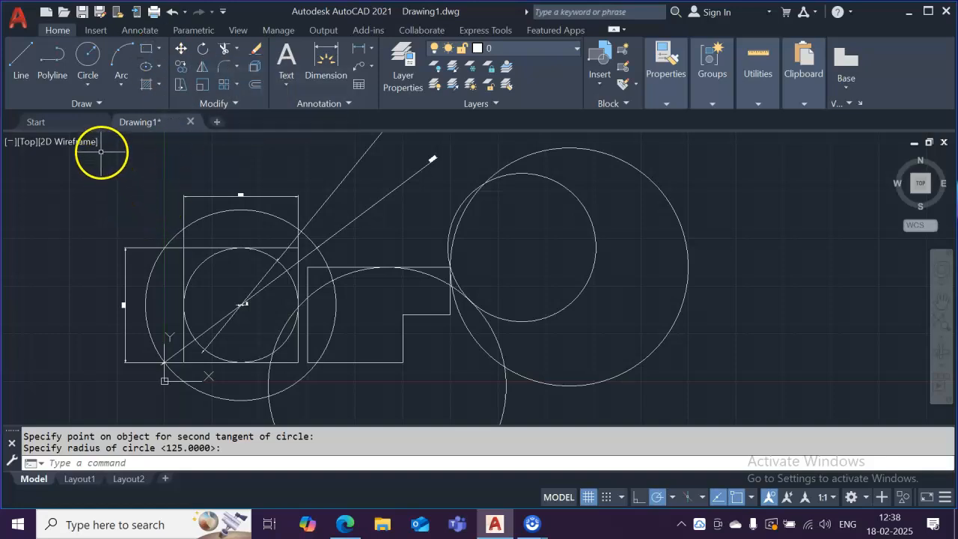
{"action": "mouse_move", "coordinate": [111, 142]}
{"action": "left_mouse_down"}
{"action": "mouse_move", "coordinate": [395, 413]}
{"action": "mouse_move", "coordinate": [753, 392]}
{"action": "mouse_move", "coordinate": [728, 227]}
{"action": "mouse_move", "coordinate": [749, 149]}
{"action": "mouse_move", "coordinate": [719, 139]}
{"action": "left_mouse_up"}
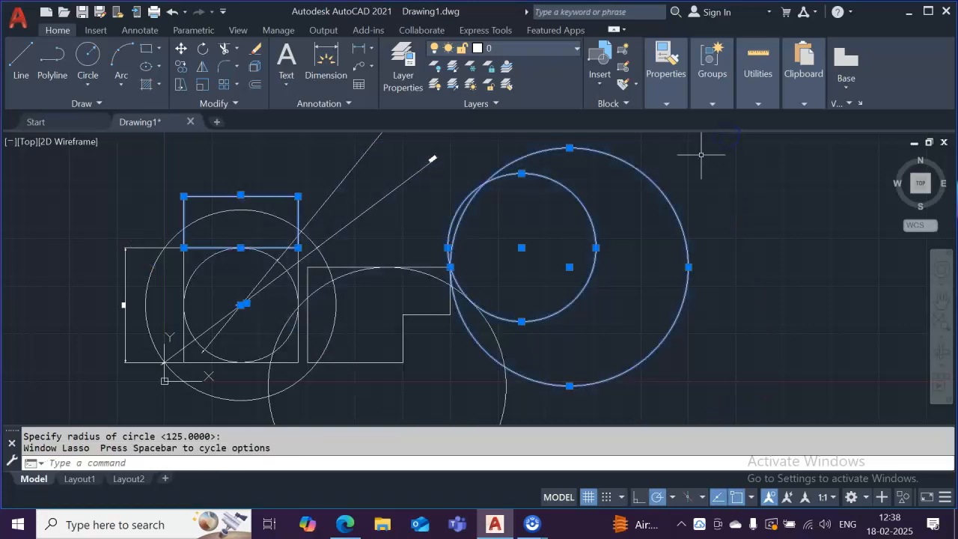
{"action": "key", "text": "Delete"}
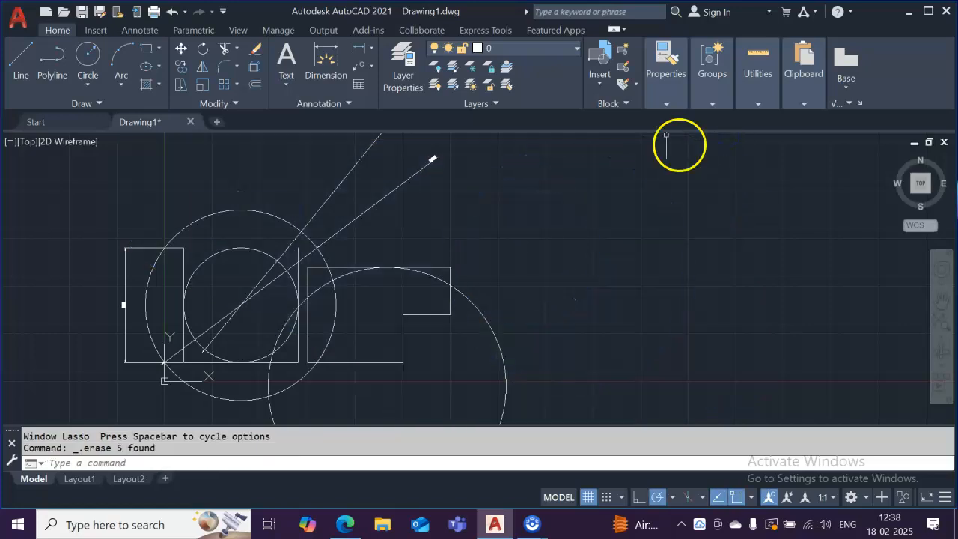
{"action": "mouse_move", "coordinate": [104, 149]}
{"action": "left_mouse_down"}
{"action": "mouse_move", "coordinate": [93, 184]}
{"action": "mouse_move", "coordinate": [663, 524]}
{"action": "mouse_move", "coordinate": [652, 155]}
{"action": "left_mouse_up"}
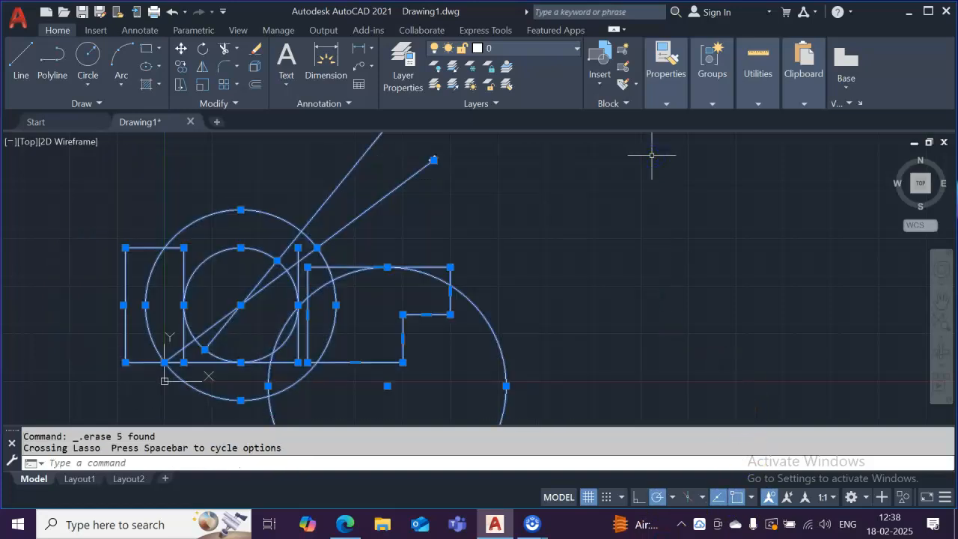
{"action": "key", "text": "Delete"}
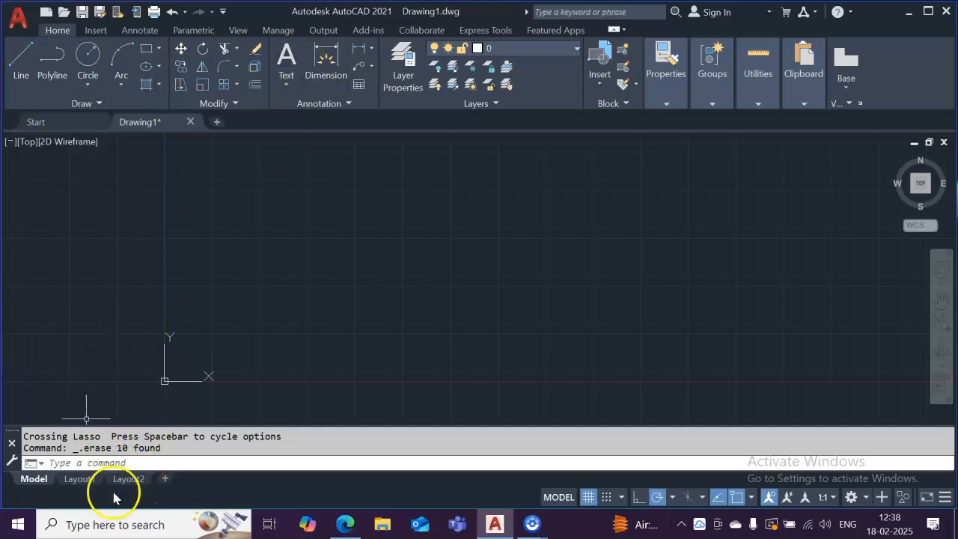
Start a rectangle with its first corner at 20,20.
{"action": "left_click", "coordinate": [114, 462]}
{"action": "type", "text": "re"}
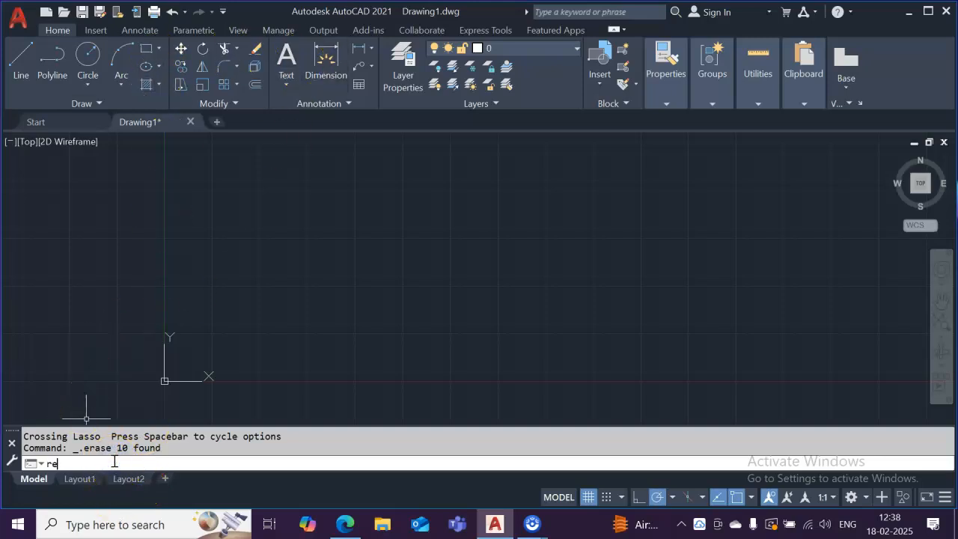
{"action": "type", "text": "ct"}
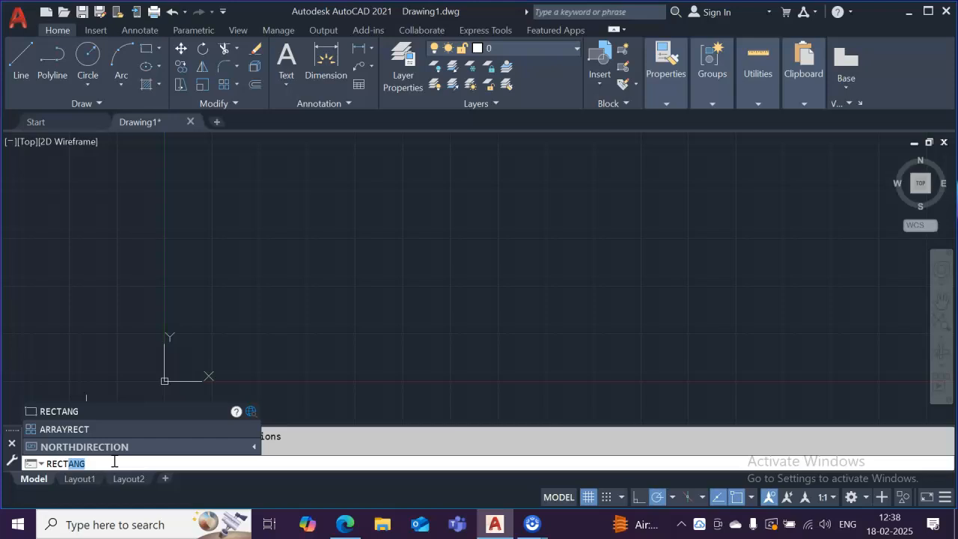
{"action": "type", "text": "a"}
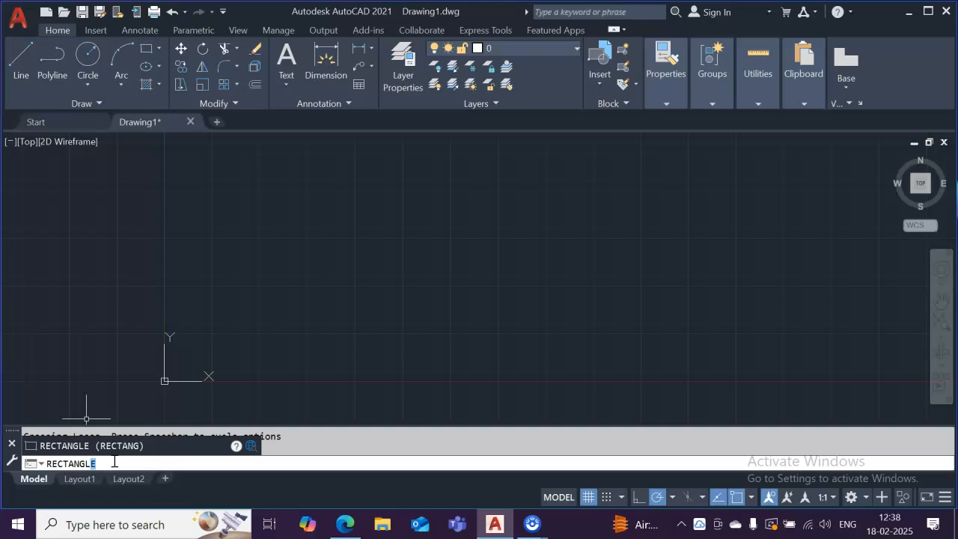
{"action": "key", "text": "Return"}
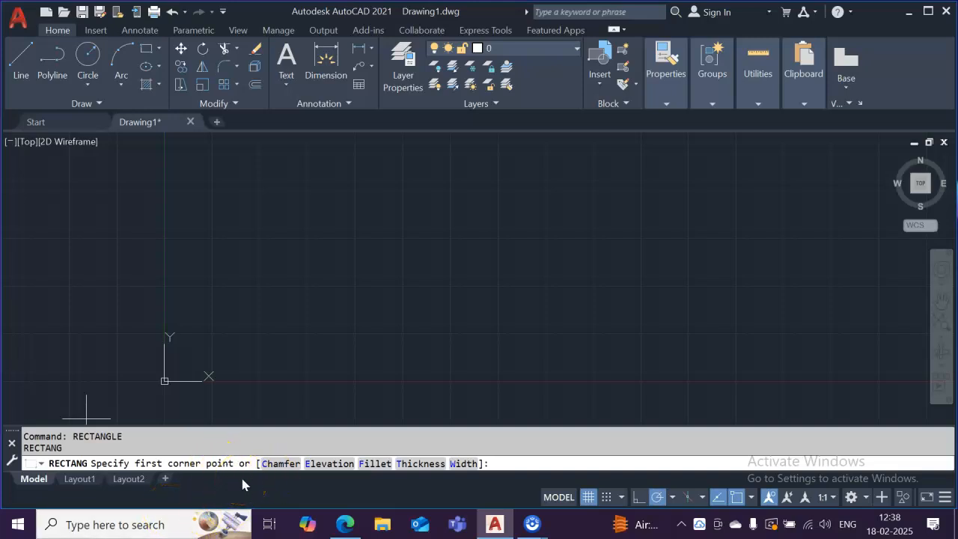
{"action": "mouse_move", "coordinate": [509, 533]}
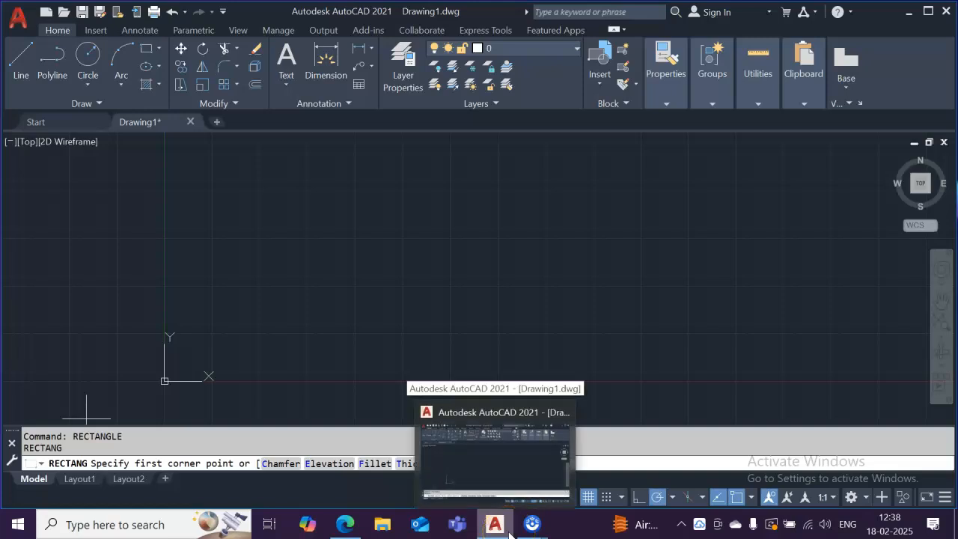
{"action": "type", "text": "20"}
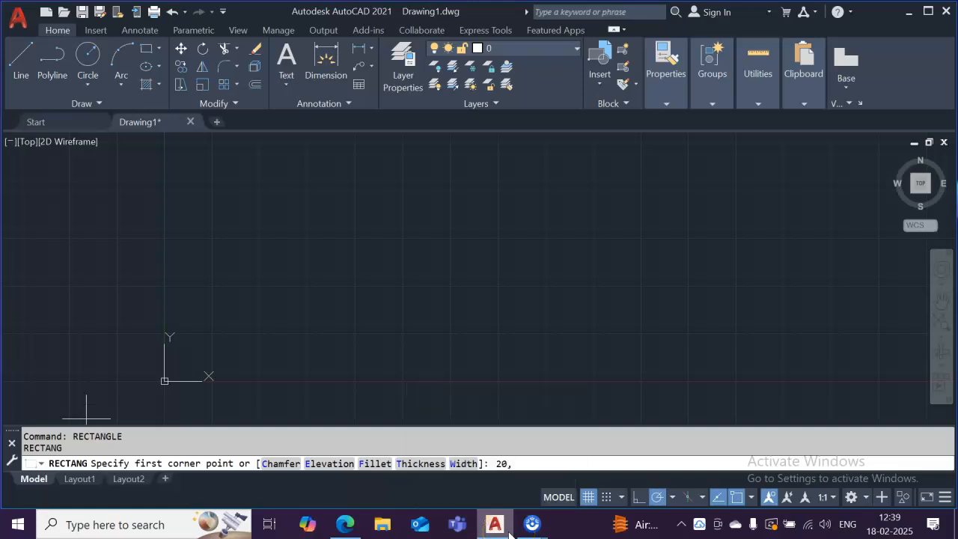
{"action": "type", "text": ",20"}
{"action": "key", "text": "Return"}
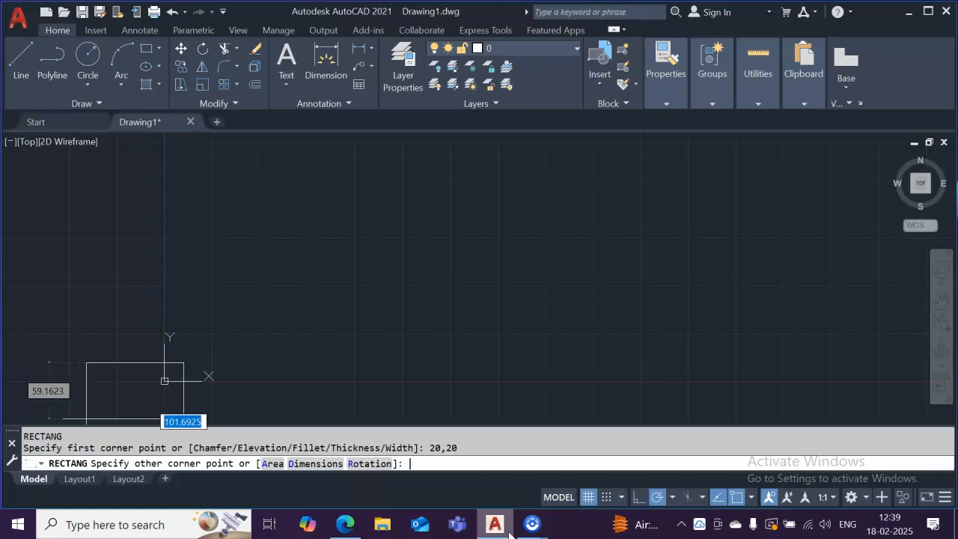